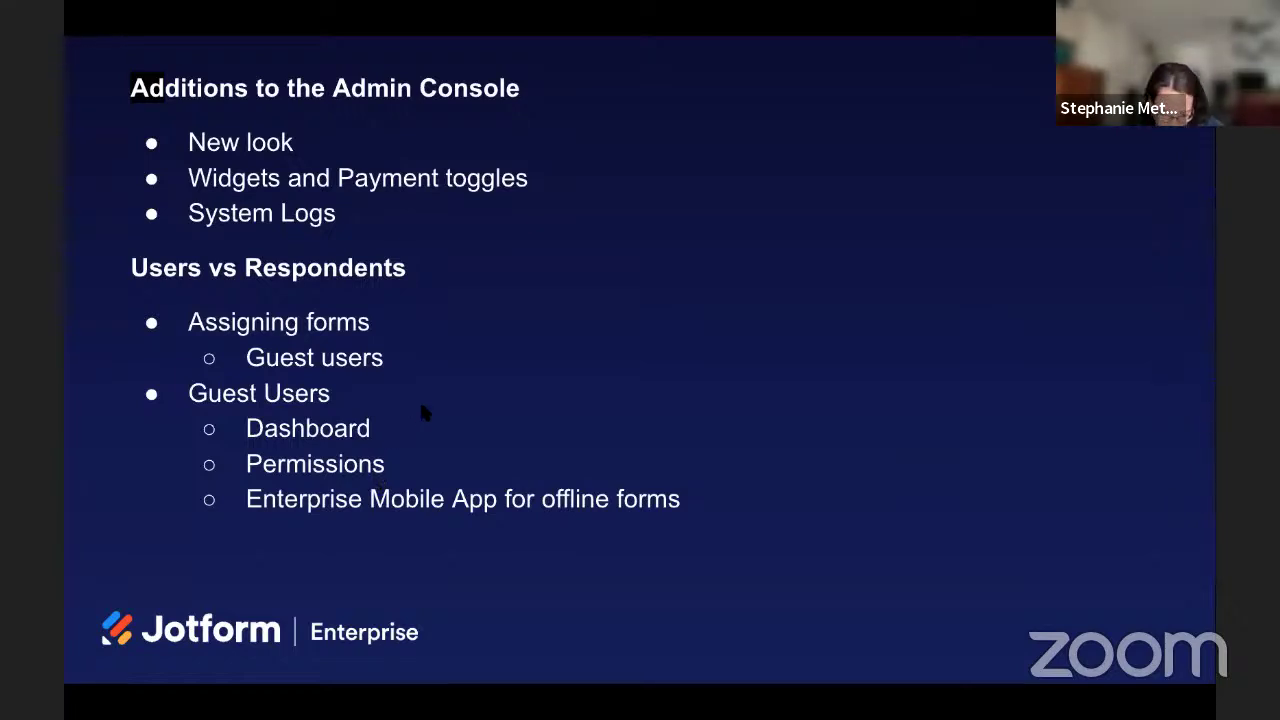
Step: Leave the presented agenda slide for the overview of all open windows
key("ctrl+Up")
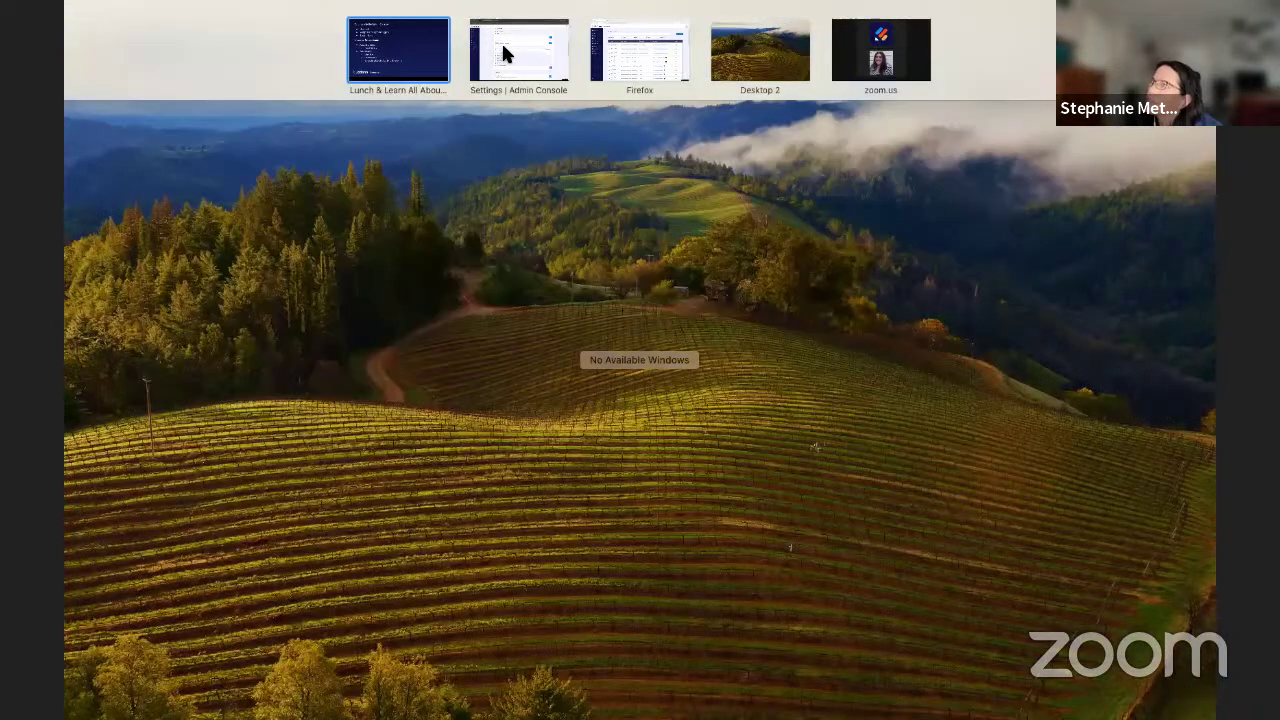
Step: Switch to the Admin Console Settings window and scroll up to Form Builder Customization
left_click(557, 45)
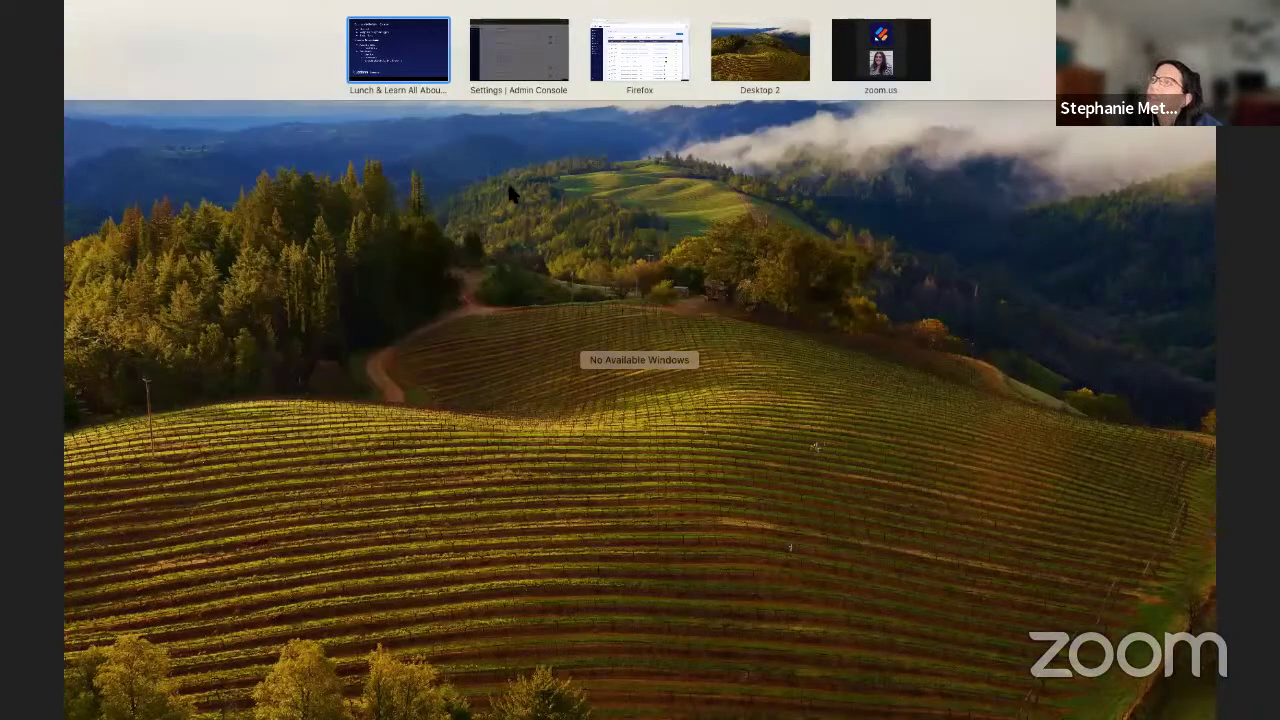
scroll(305, 308, "up", 3)
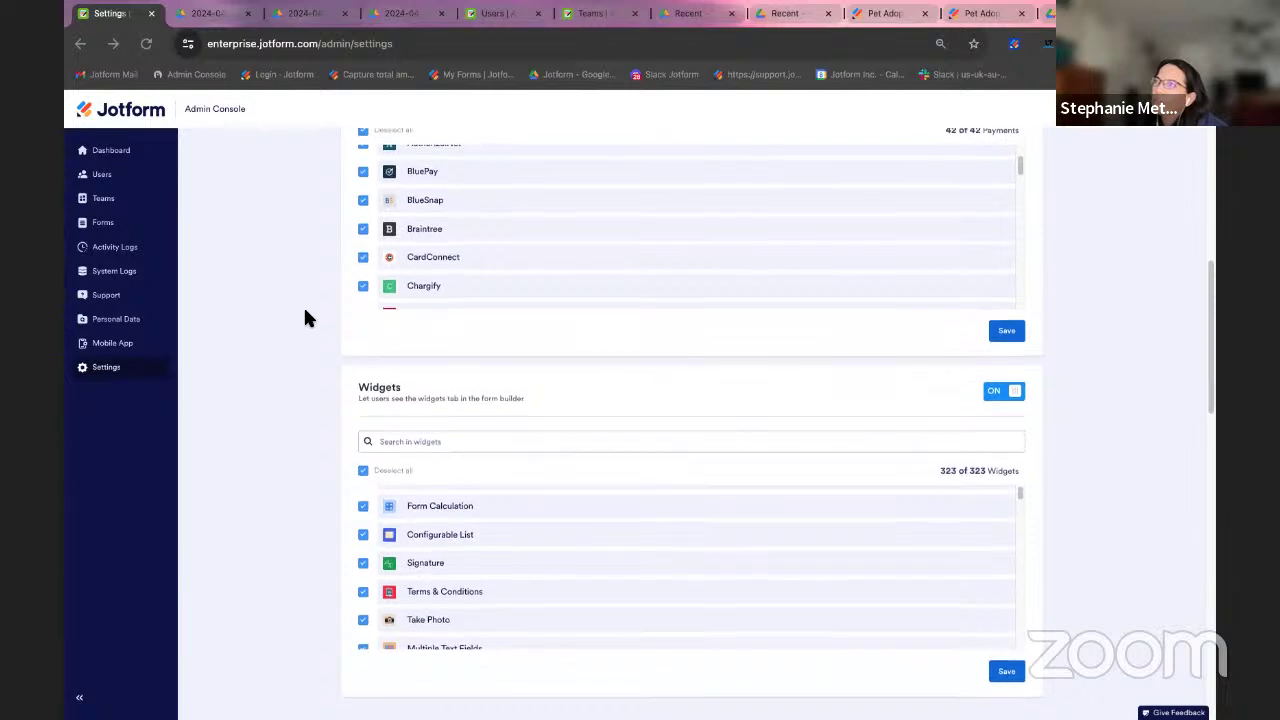
scroll(305, 318, "up", 1)
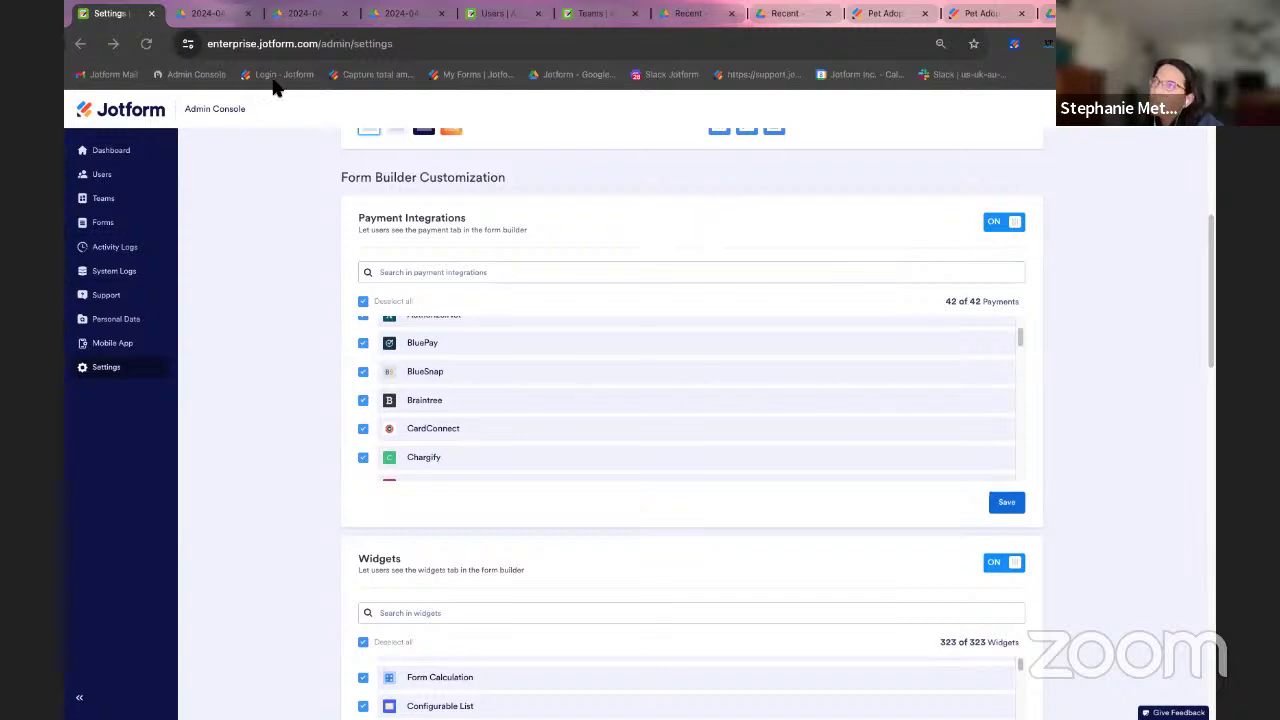
left_click(208, 13)
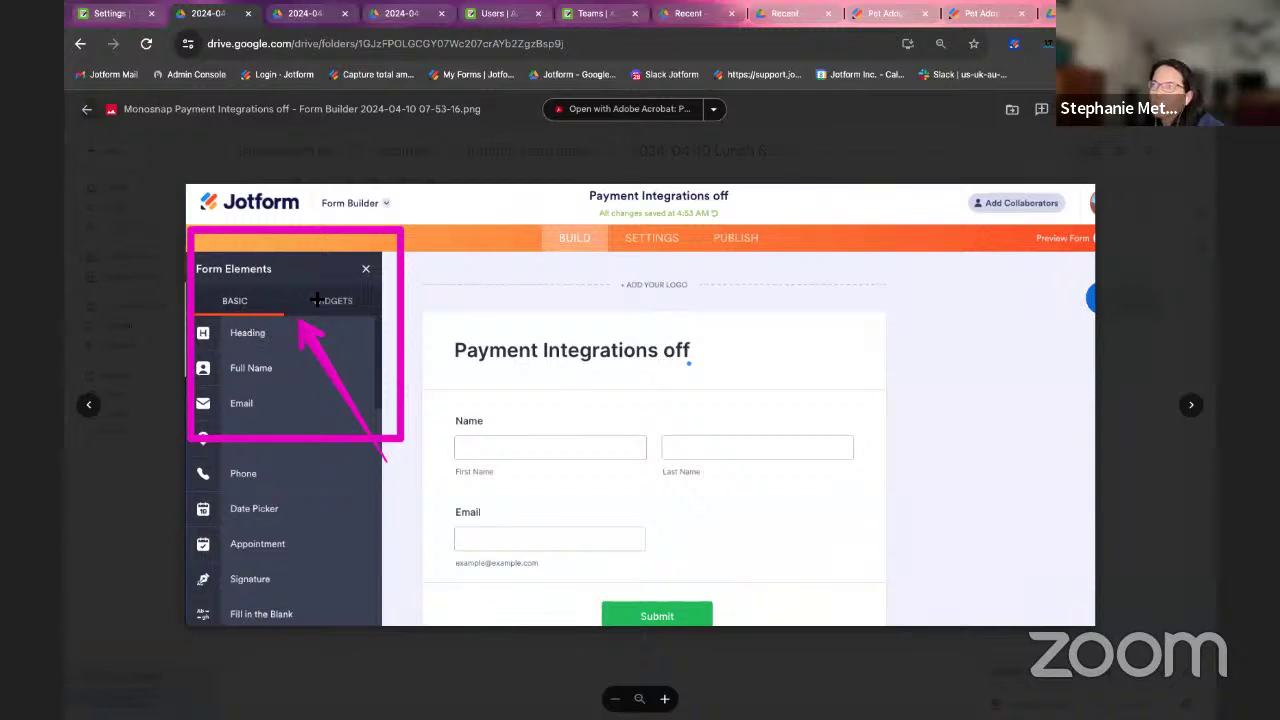
left_click(102, 14)
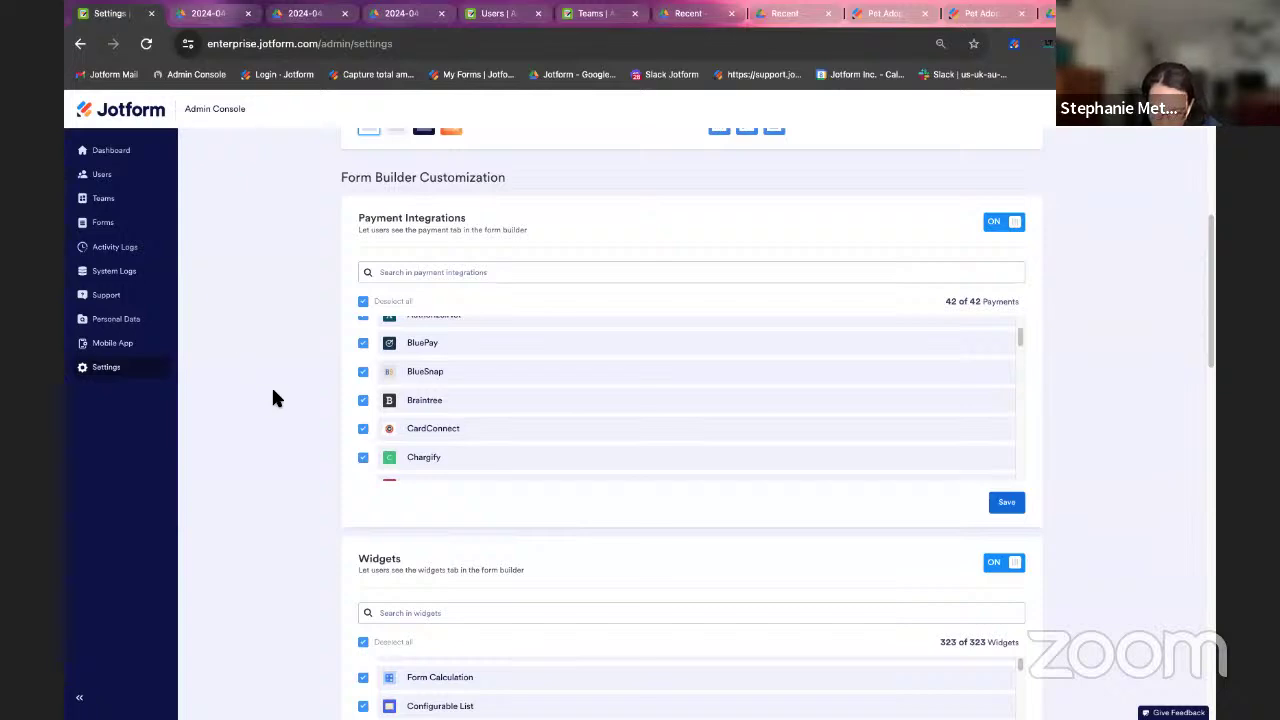
scroll(305, 497, "down", 2)
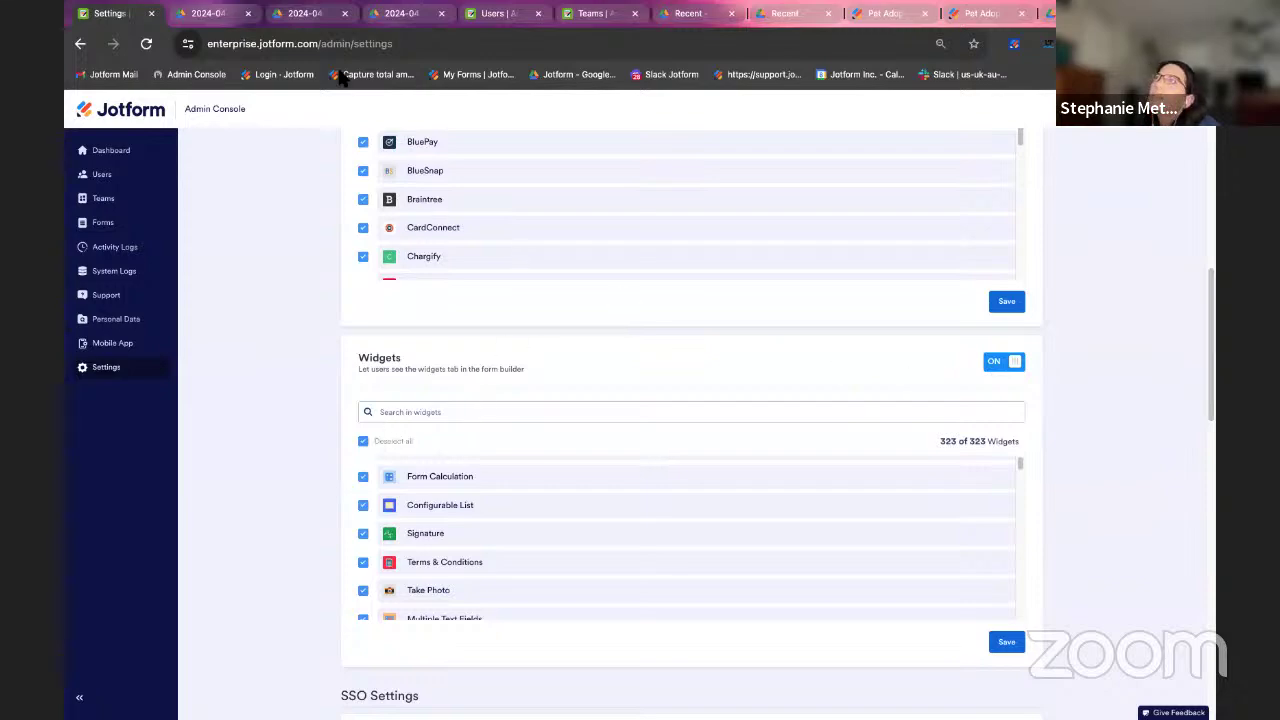
Step: Compare the Widgets Off Form screenshot in Drive with the Admin Console widget settings
left_click(292, 9)
left_click(292, 9)
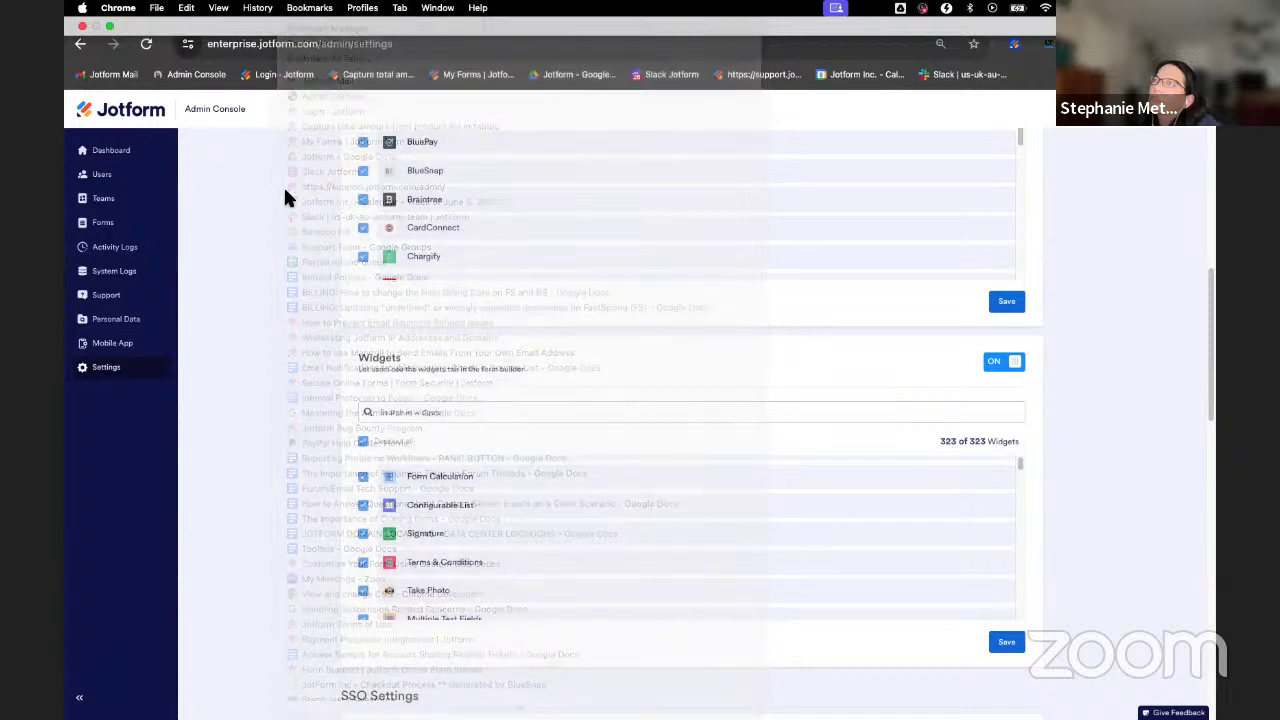
left_click(283, 13)
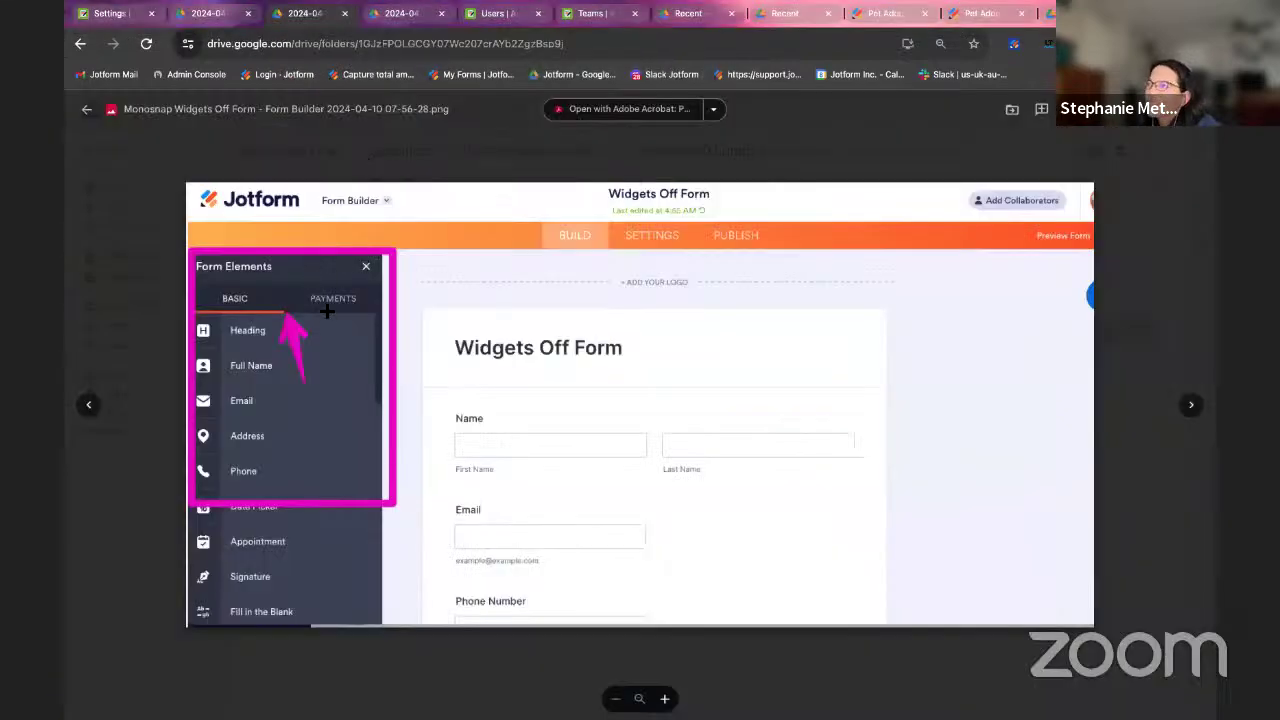
left_click(118, 13)
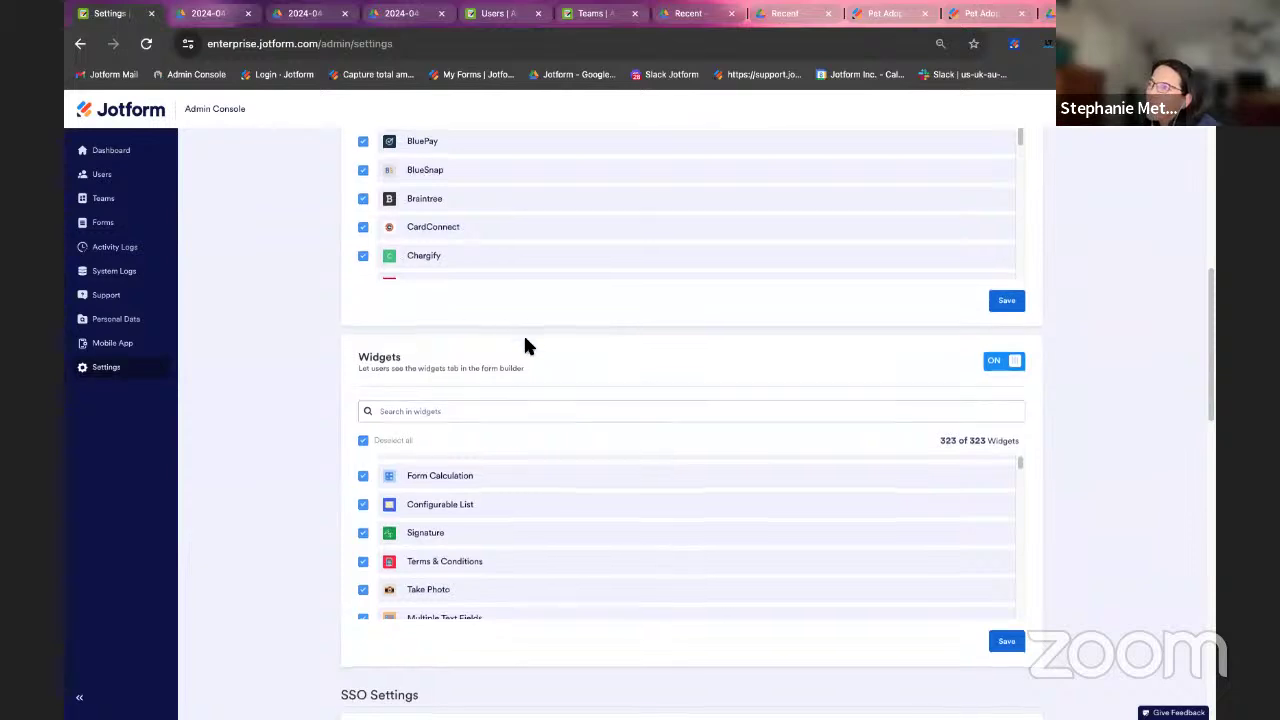
scroll(525, 340, "down", 1)
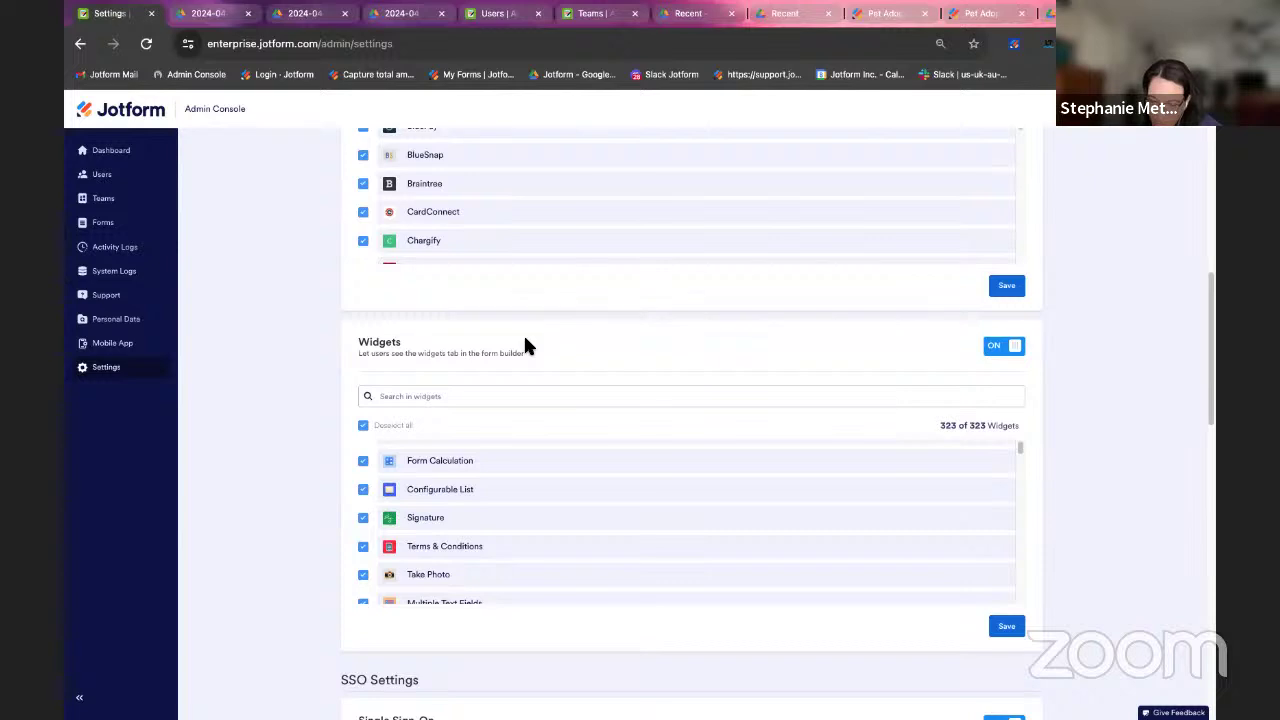
Step: View the DocuSign widget settings screenshot, then return to the top of the Admin Console settings
left_click(406, 14)
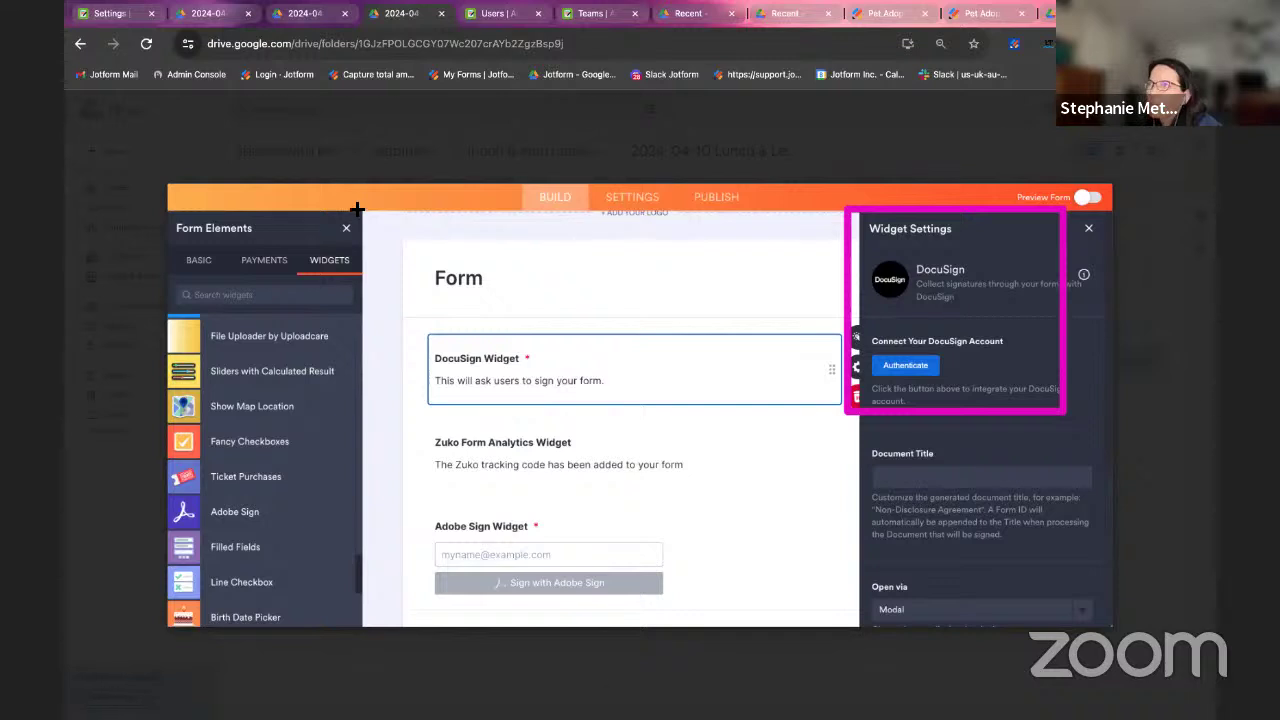
left_click(112, 14)
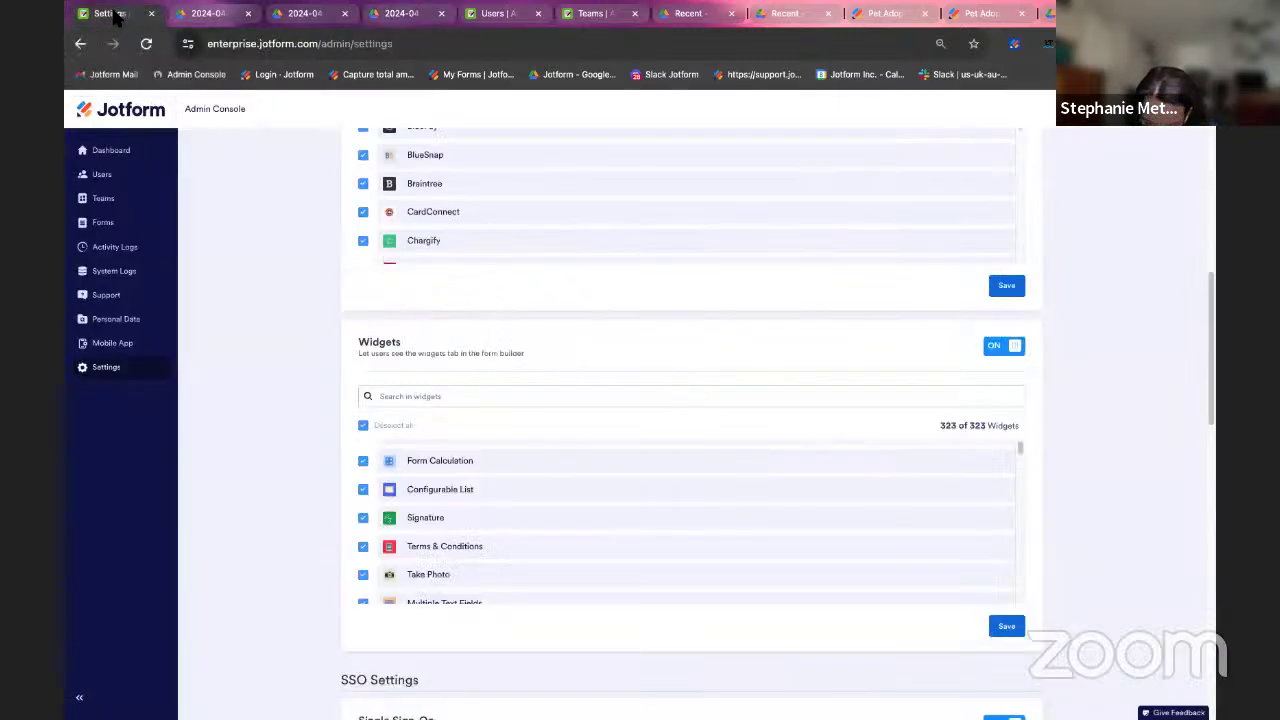
mouse_move(114, 5)
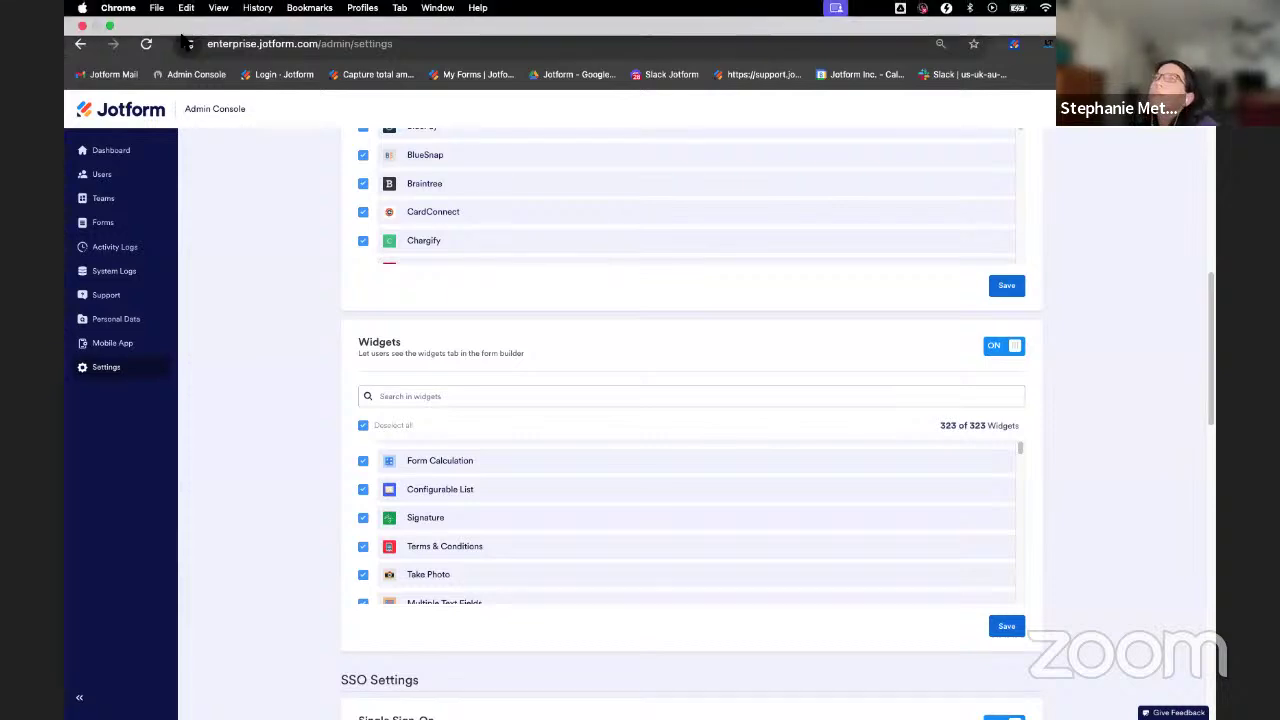
scroll(304, 246, "up", 5)
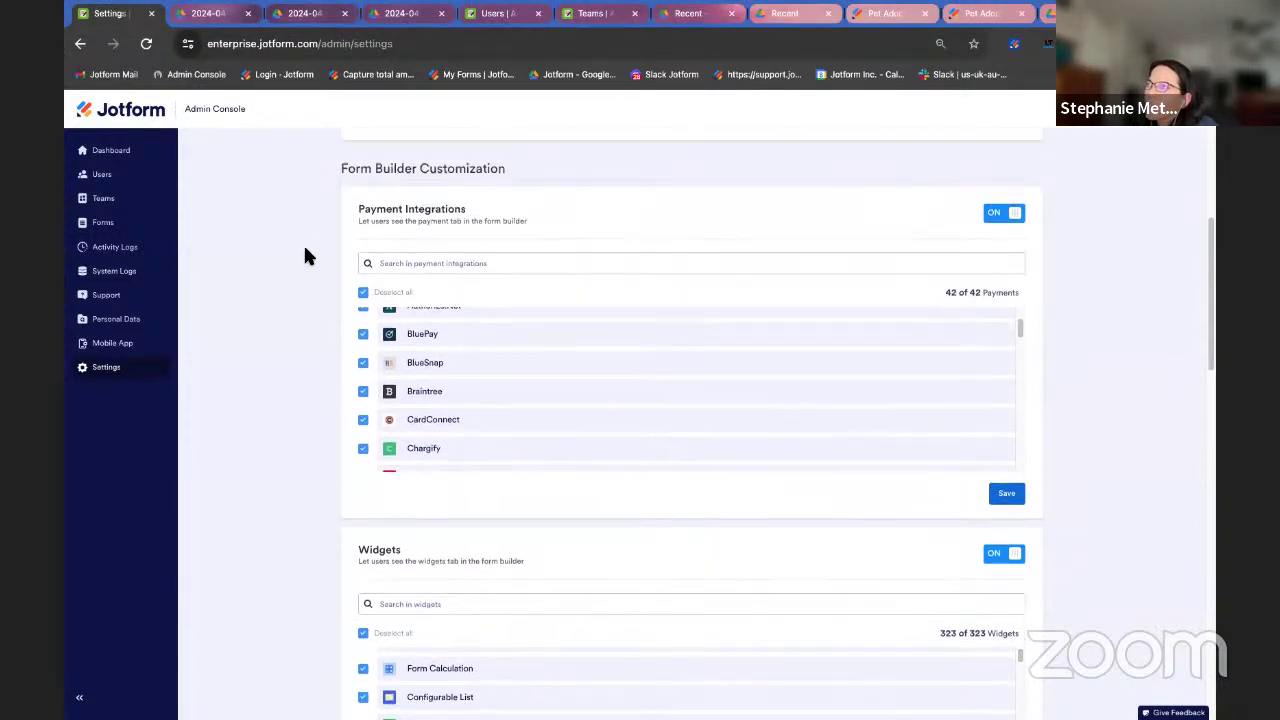
scroll(320, 245, "up", 1)
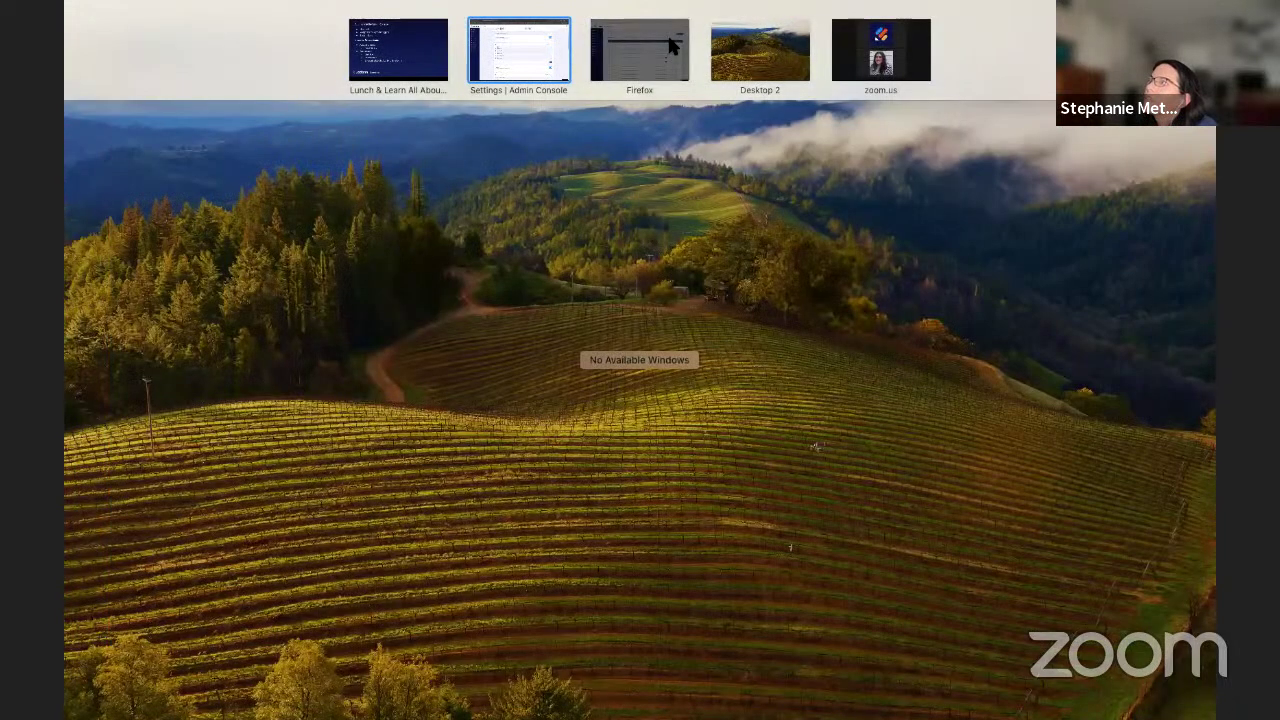
Step: Open the System Logs window and expand, then collapse, the first email log entry
left_click(672, 46)
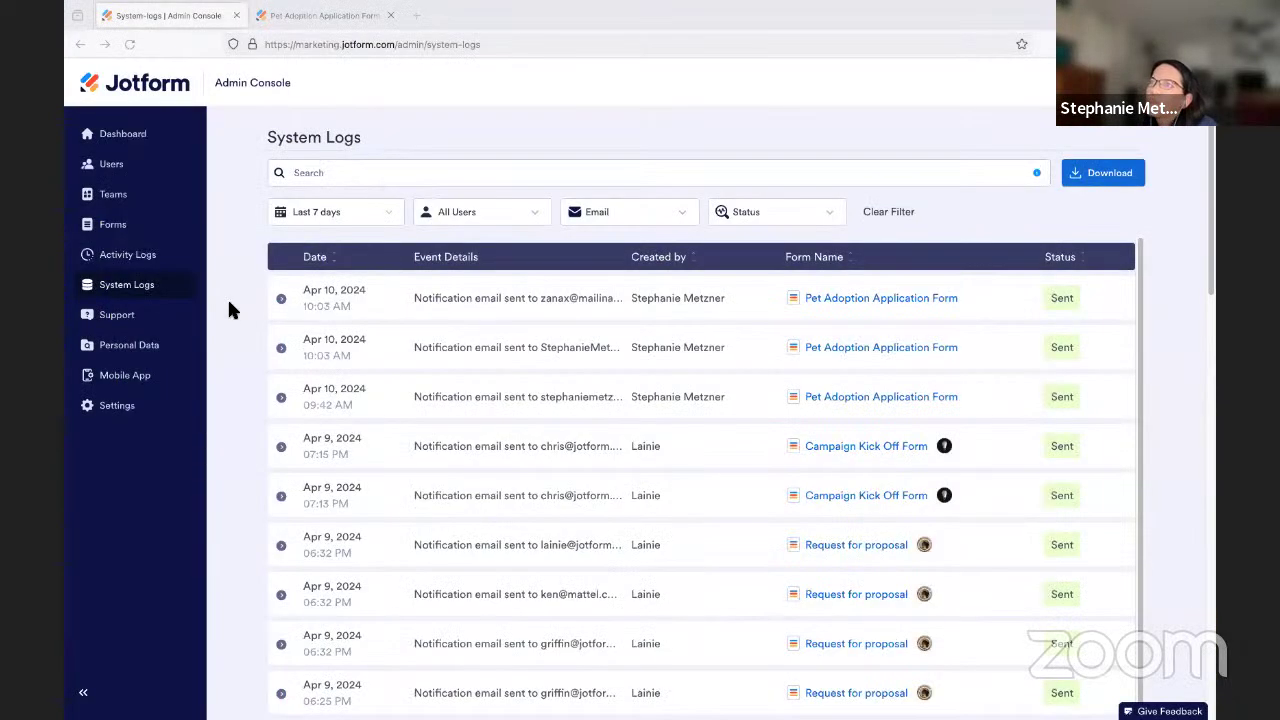
left_click(351, 174)
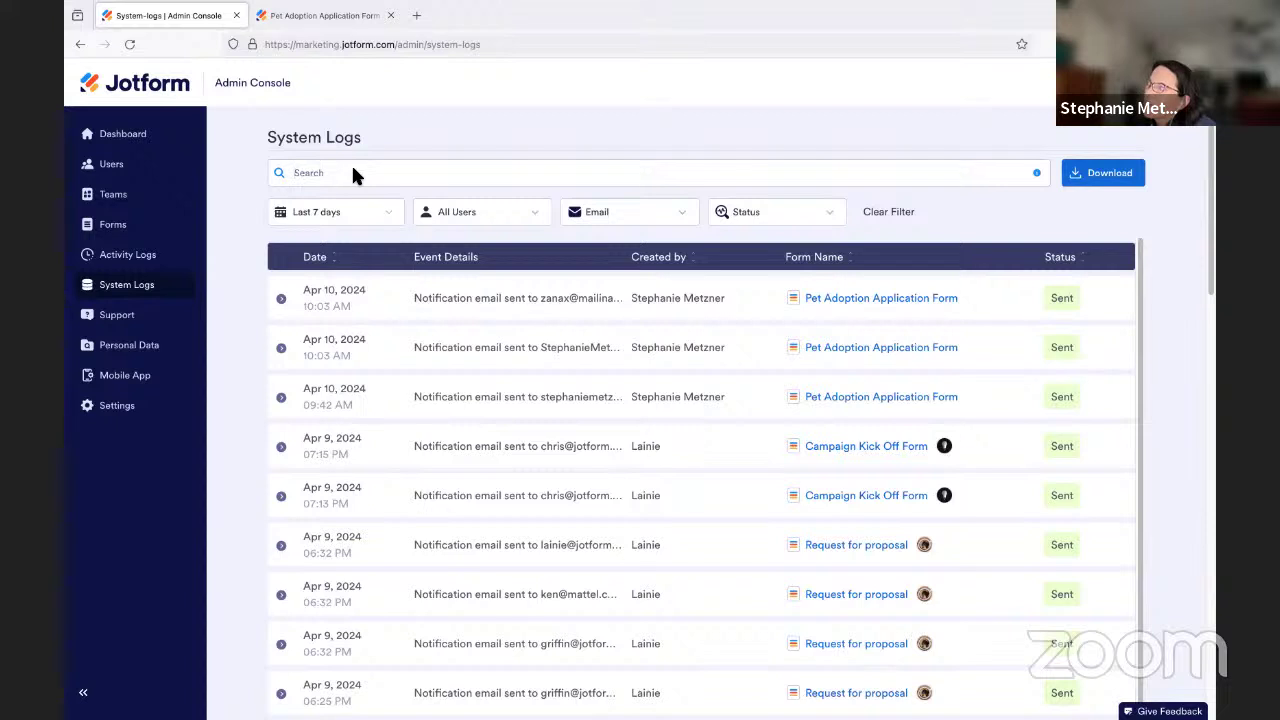
left_click(281, 298)
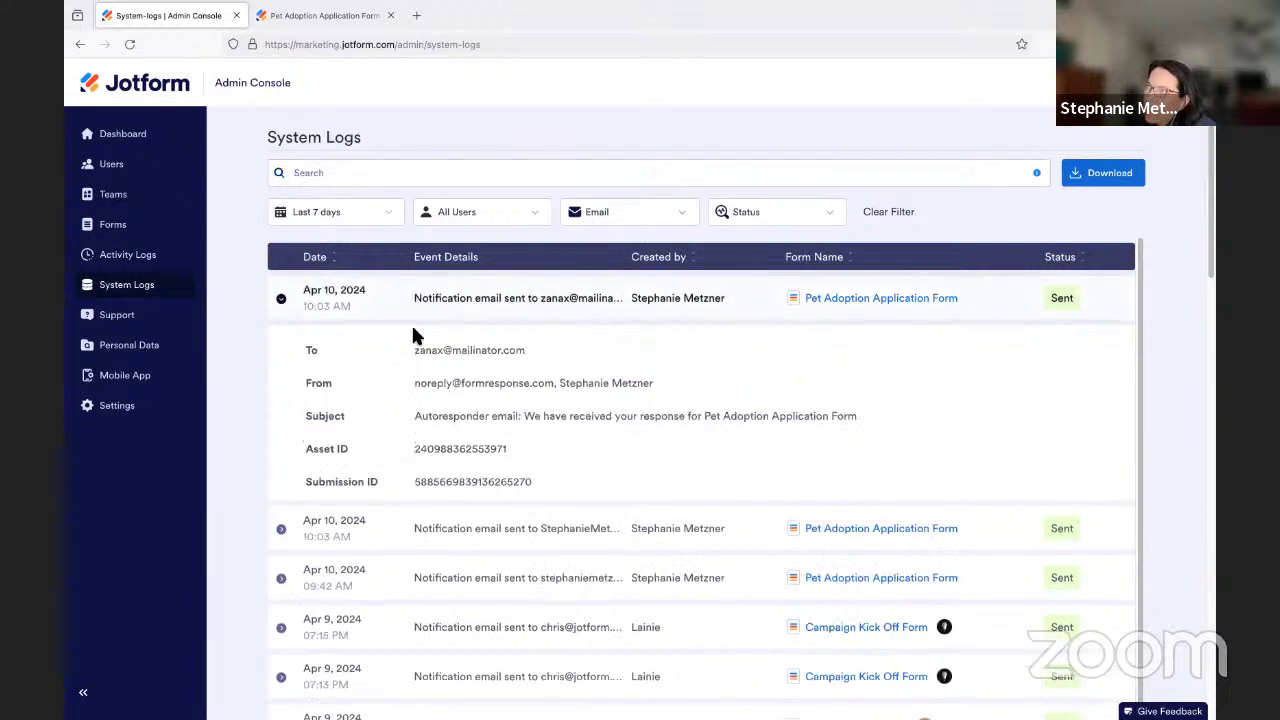
left_click(281, 298)
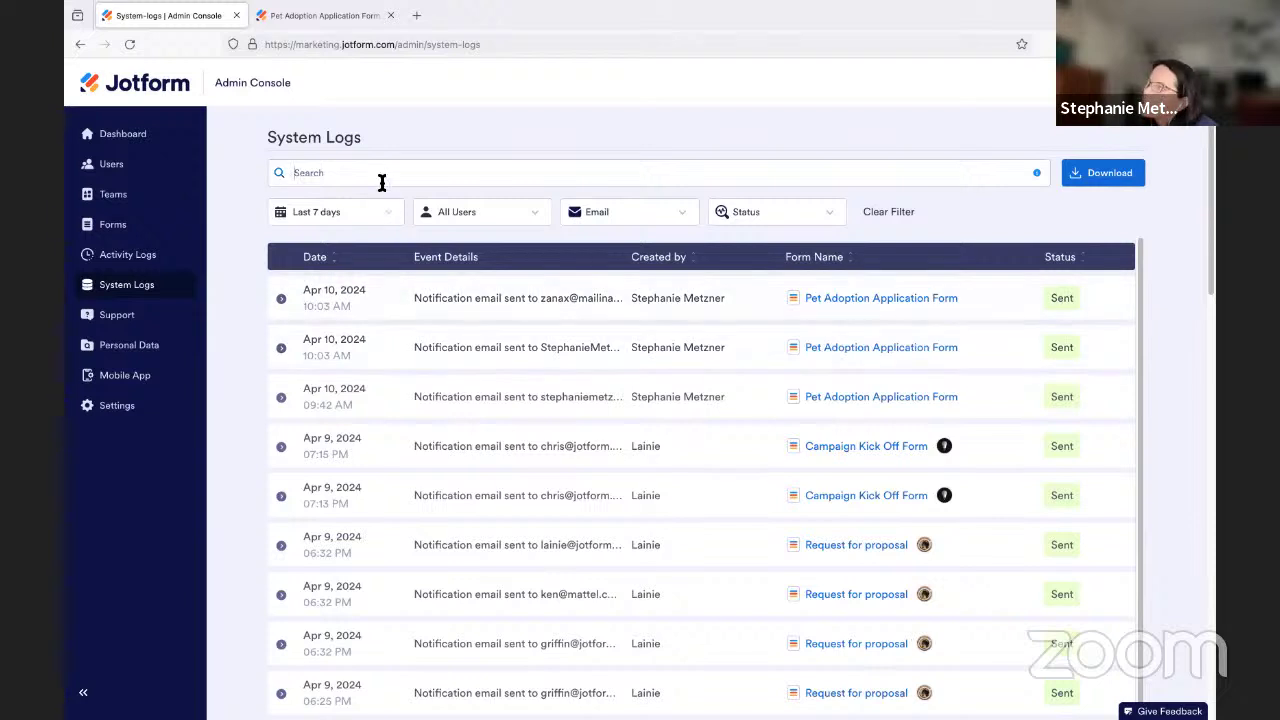
Step: Review the date range (Last 7 days), user and status filters, then re-check the first entry's details
left_click(370, 218)
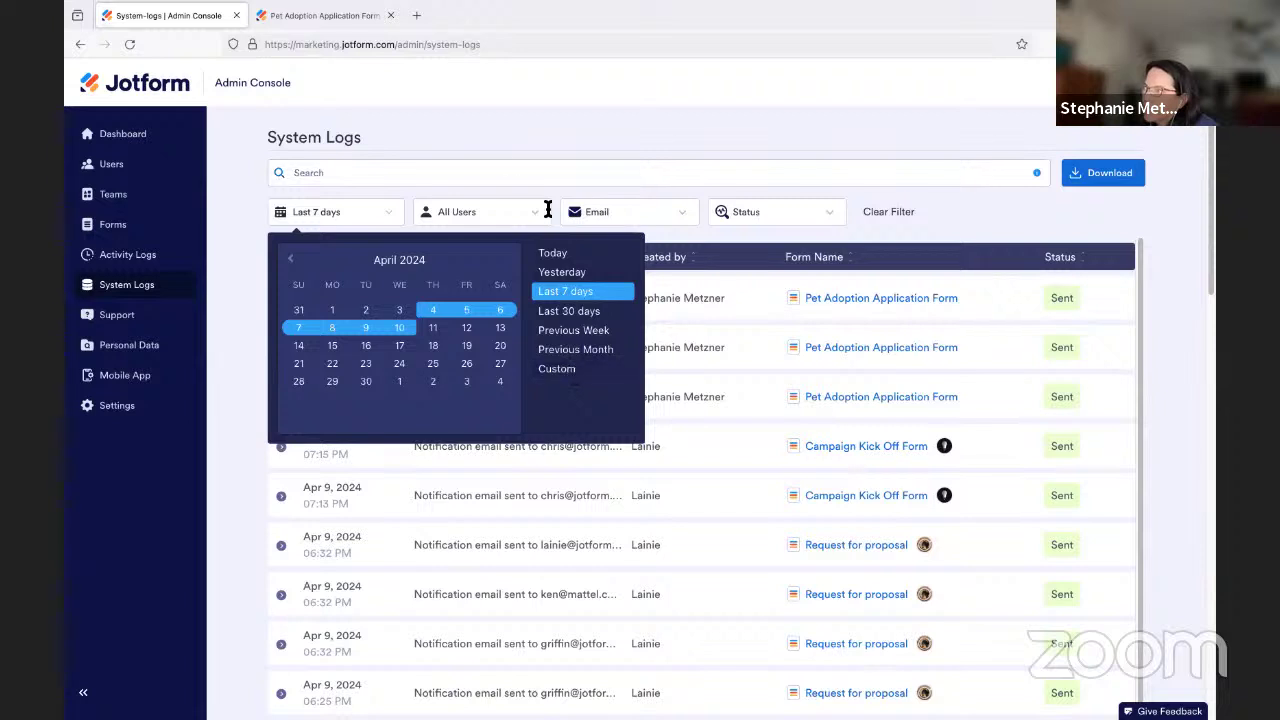
double_click(499, 125)
left_click(507, 205)
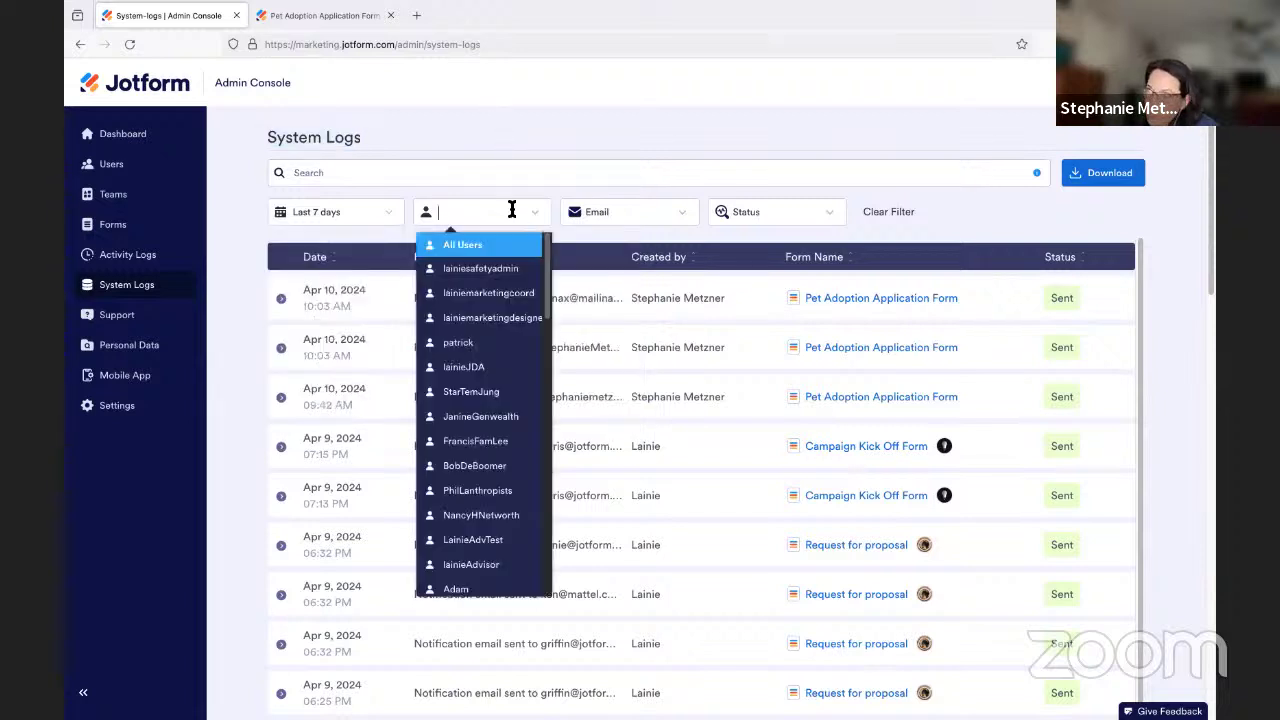
left_click(512, 206)
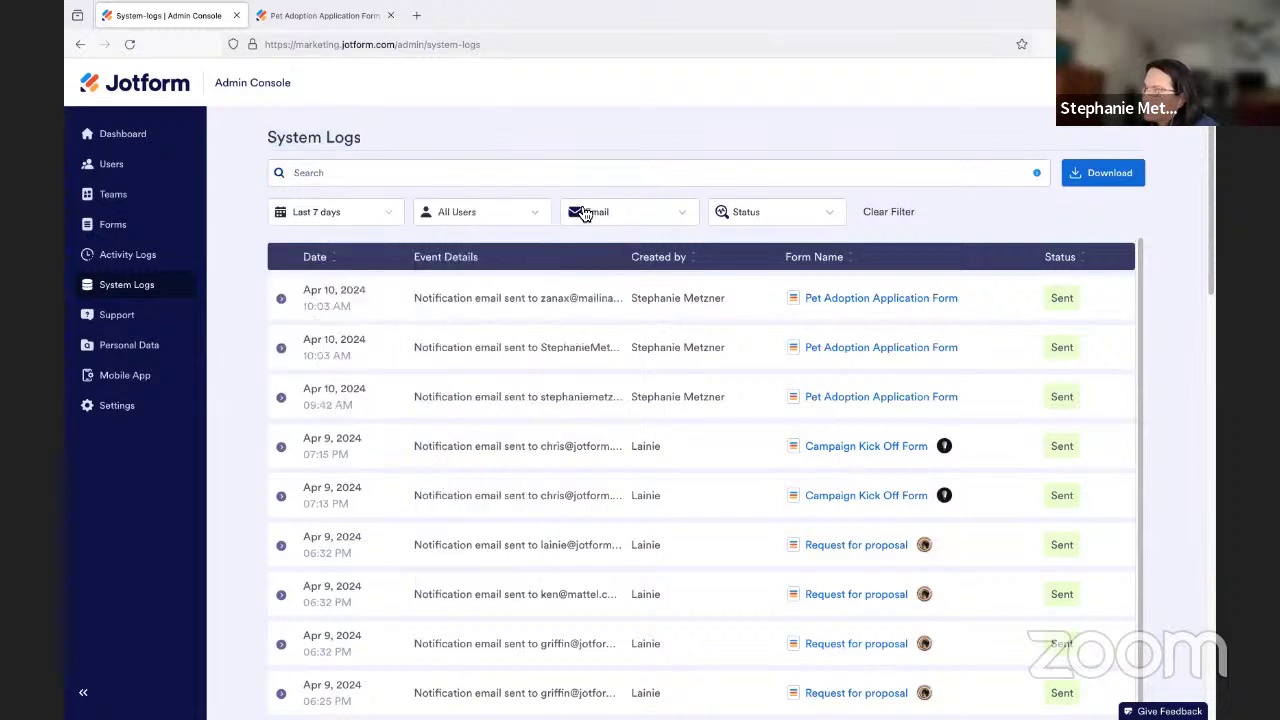
left_click(771, 218)
left_click(748, 177)
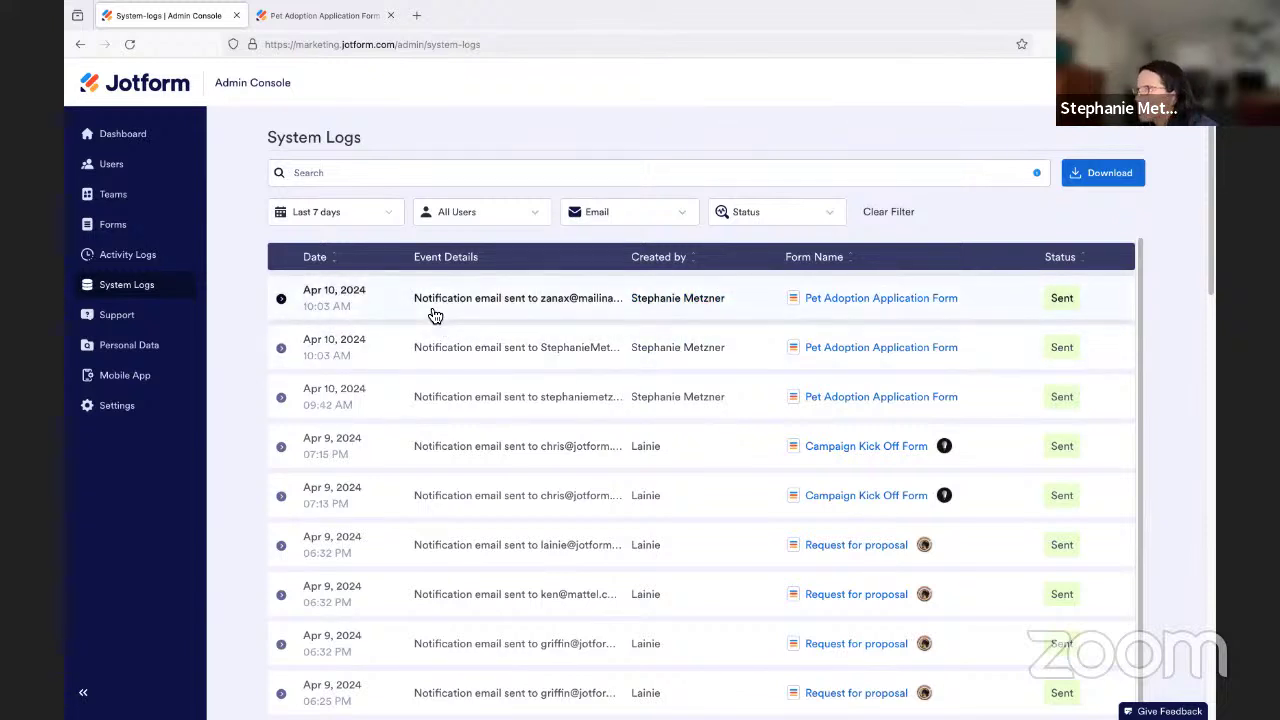
left_click(282, 302)
left_click(282, 302)
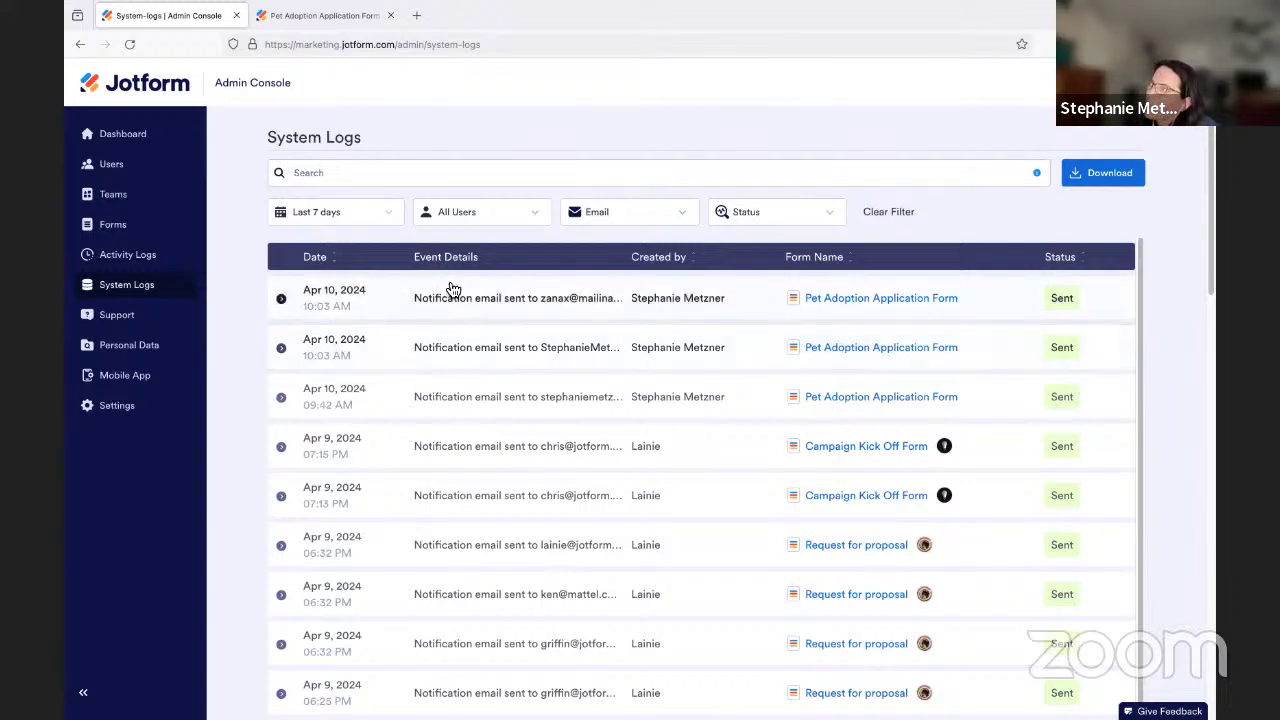
Step: Filter the System Logs to Integration entries, briefly try Status Fail, then reset Status to show all
left_click(613, 216)
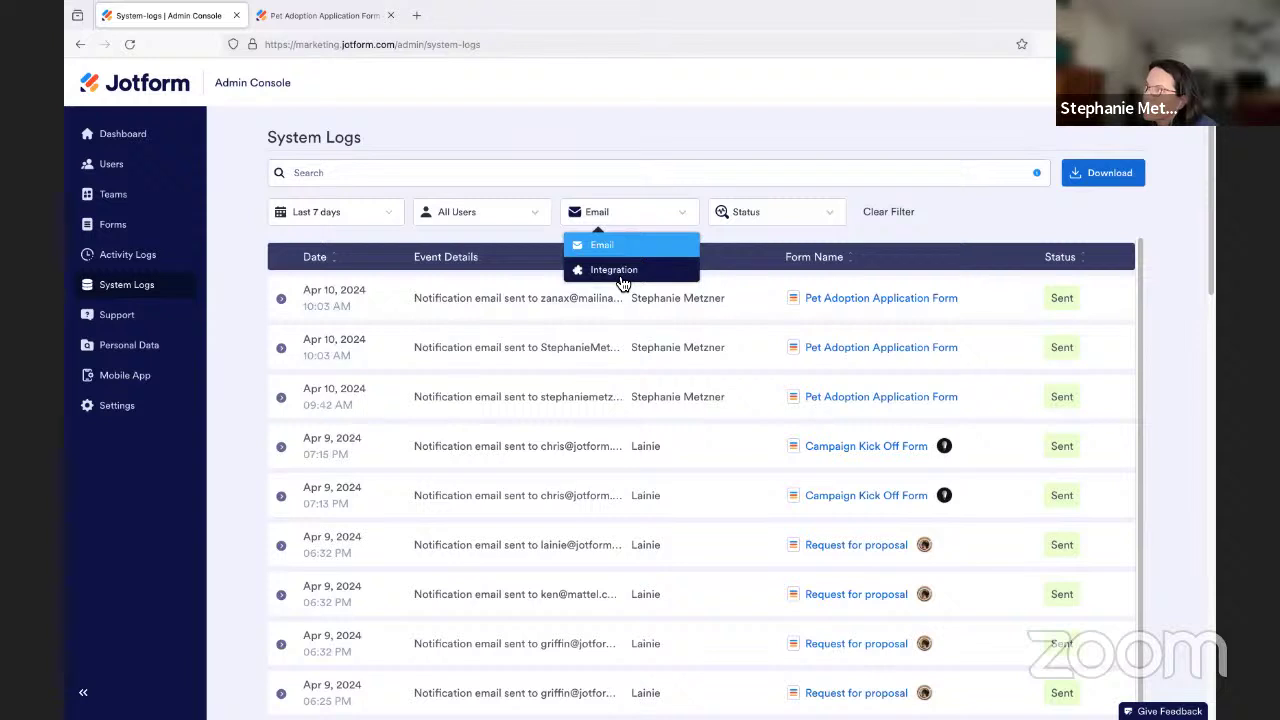
left_click(622, 278)
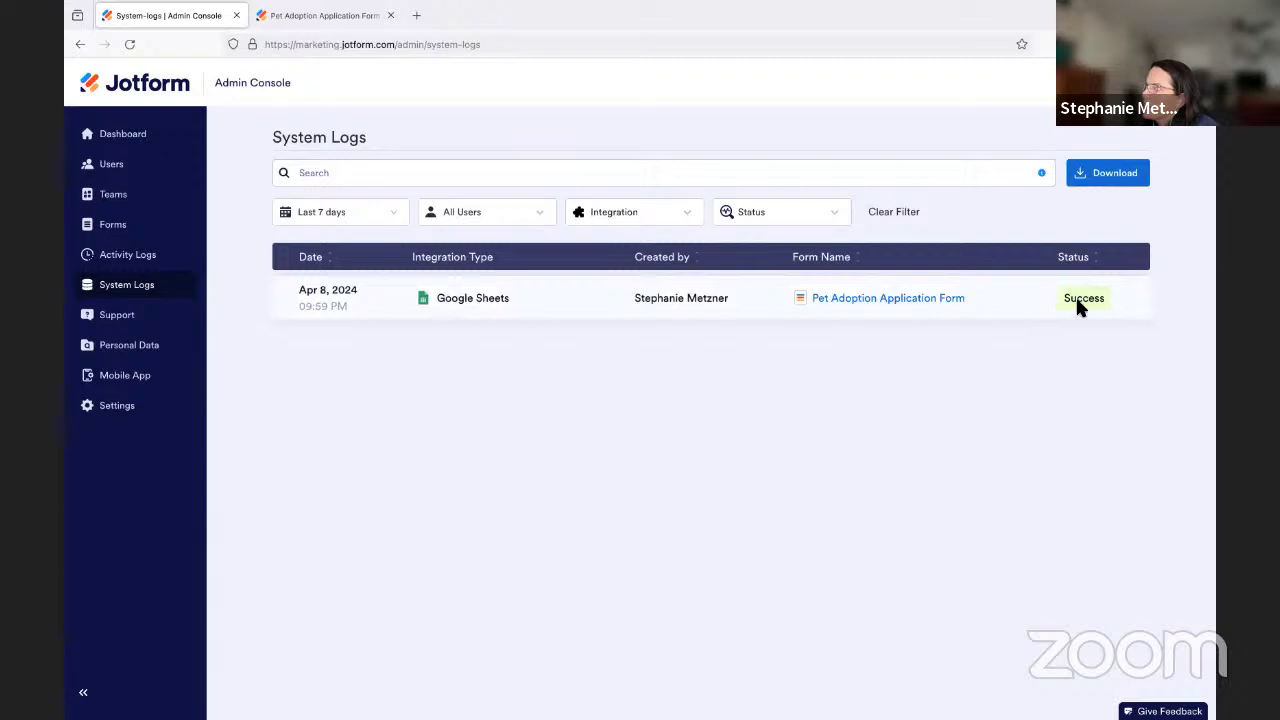
left_click(772, 217)
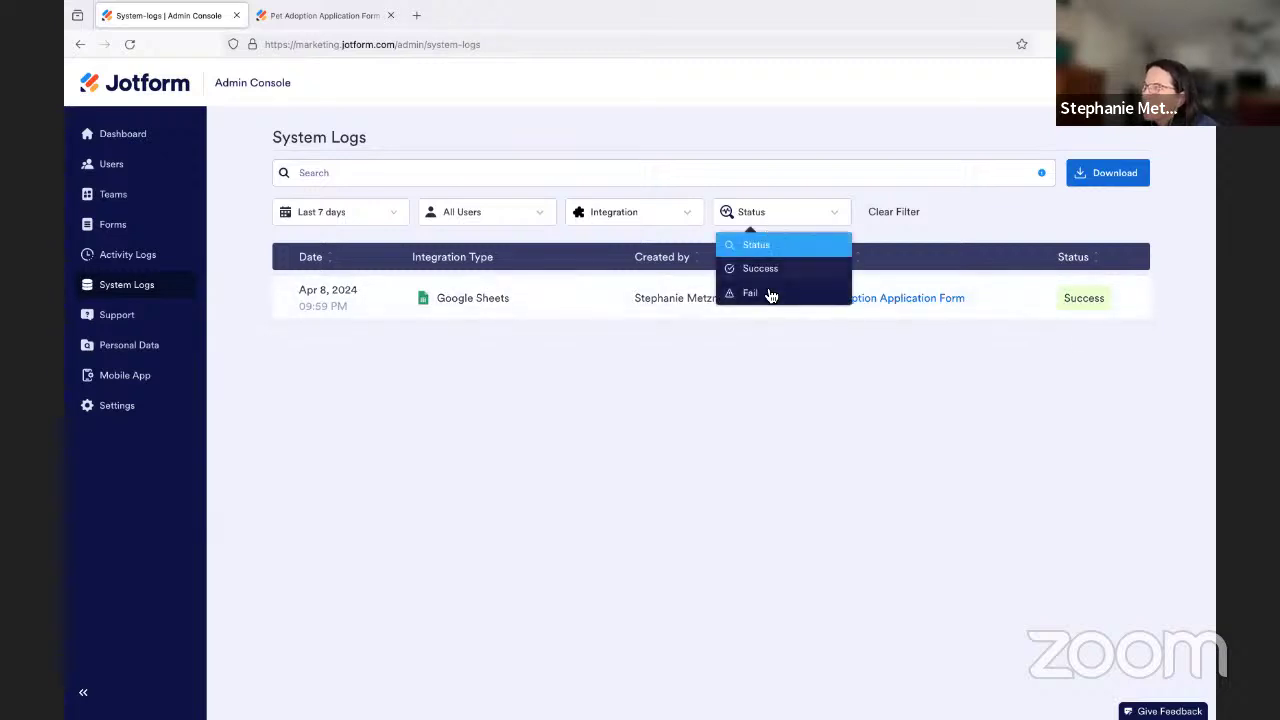
left_click(771, 293)
left_click(757, 214)
left_click(768, 247)
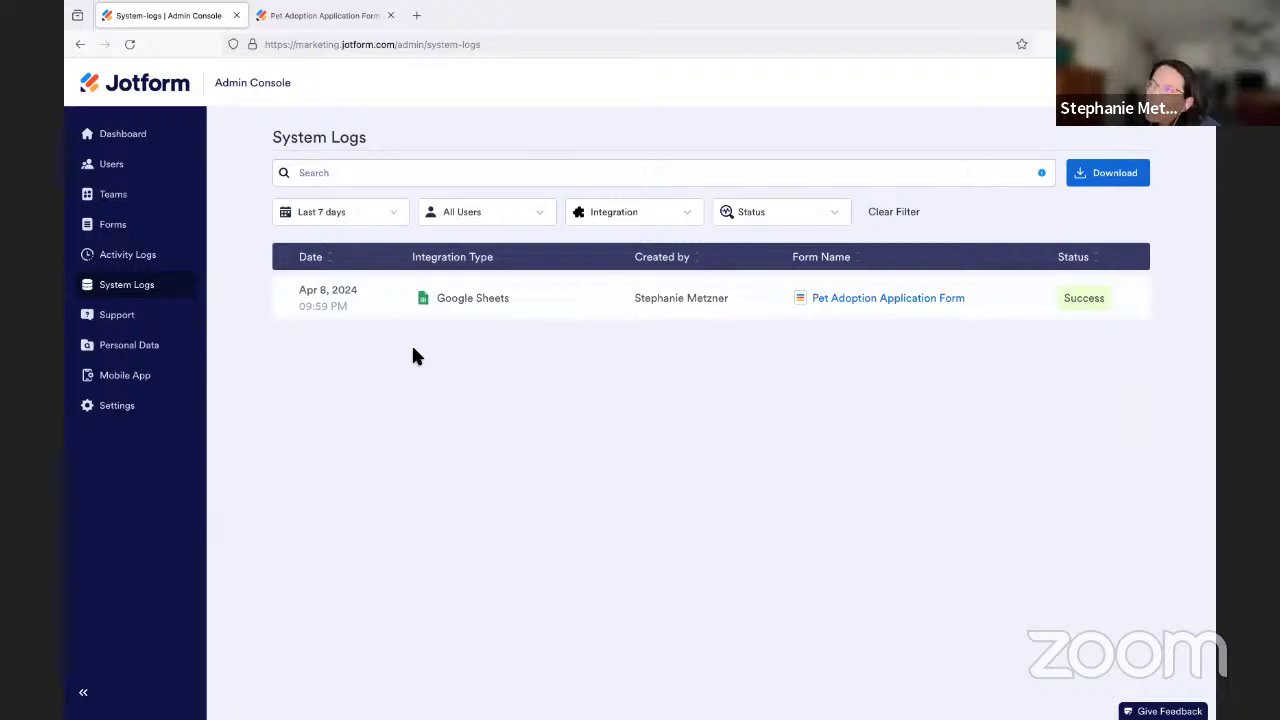
key("ctrl+Up")
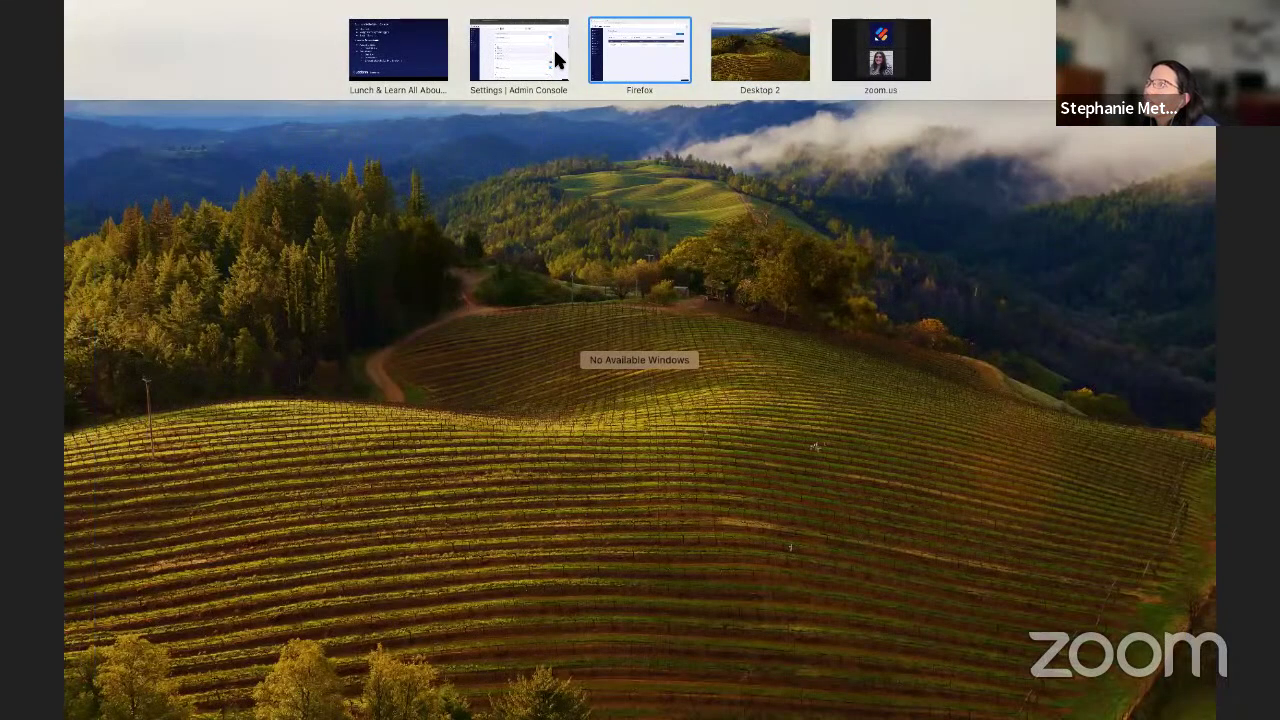
Step: Go to the admin console's Users page and open Edit User for the listed admin account
left_click(555, 52)
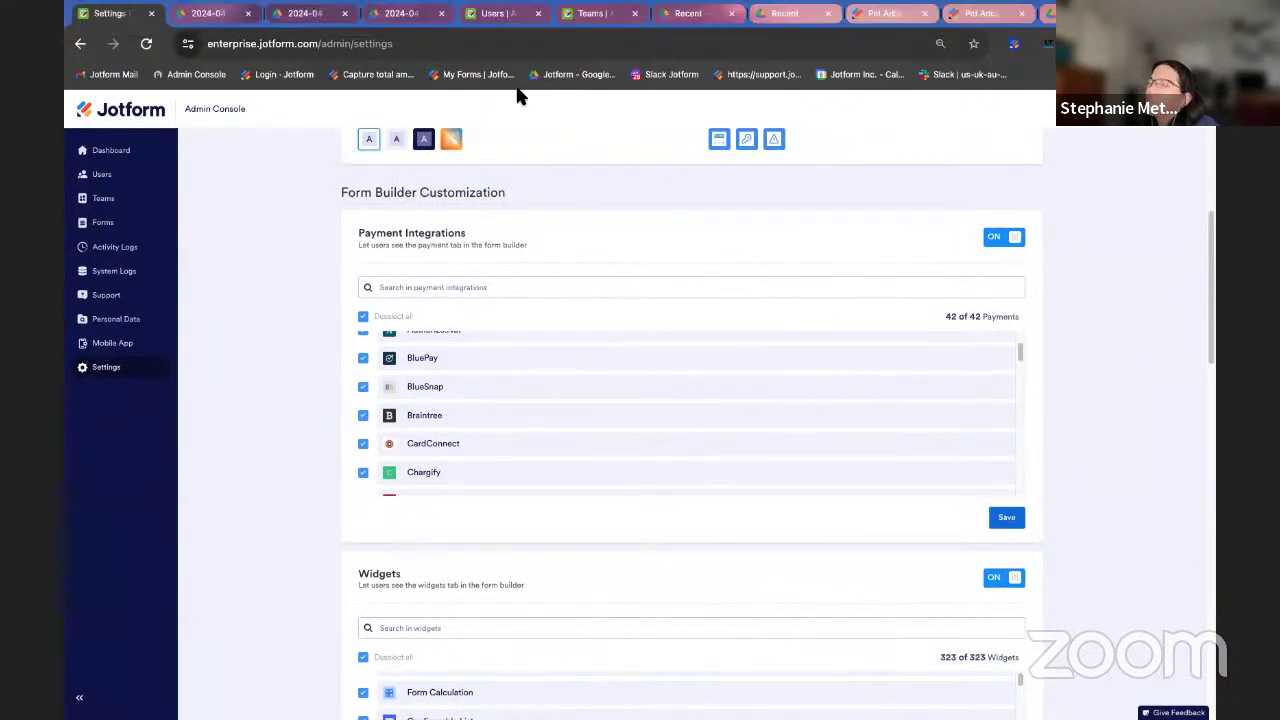
left_click(490, 16)
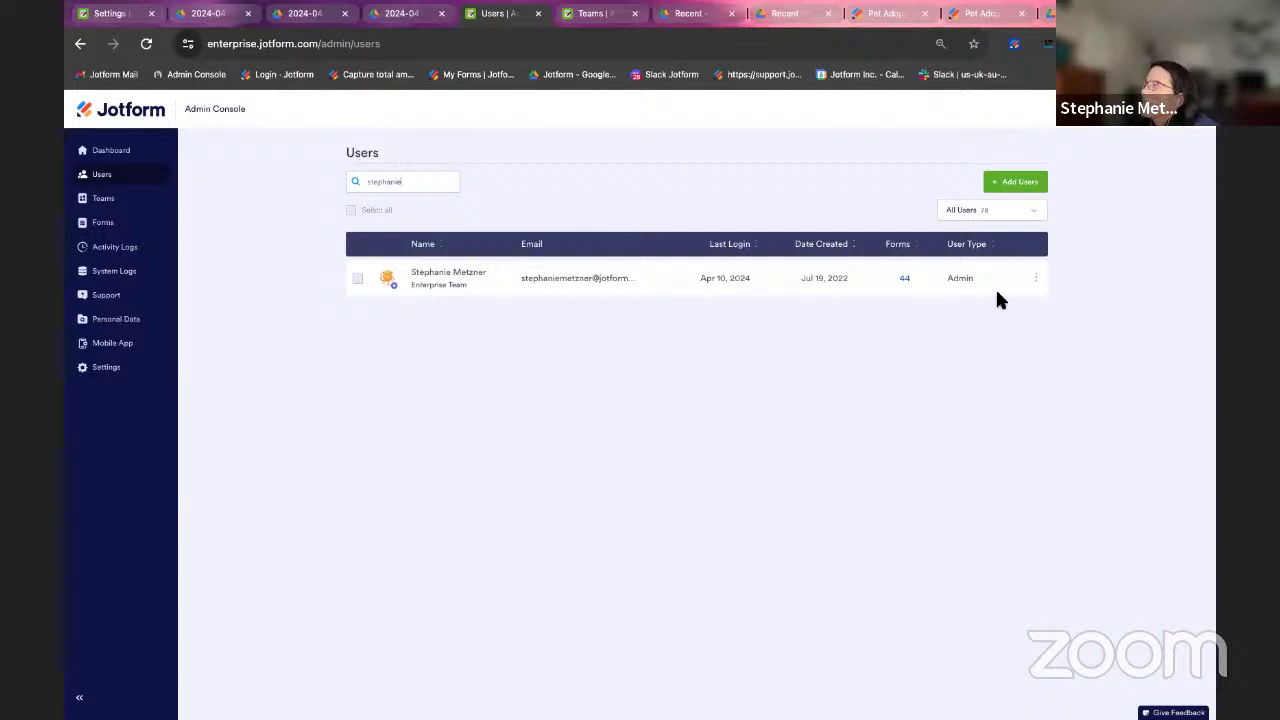
left_click(1036, 279)
left_click(1036, 303)
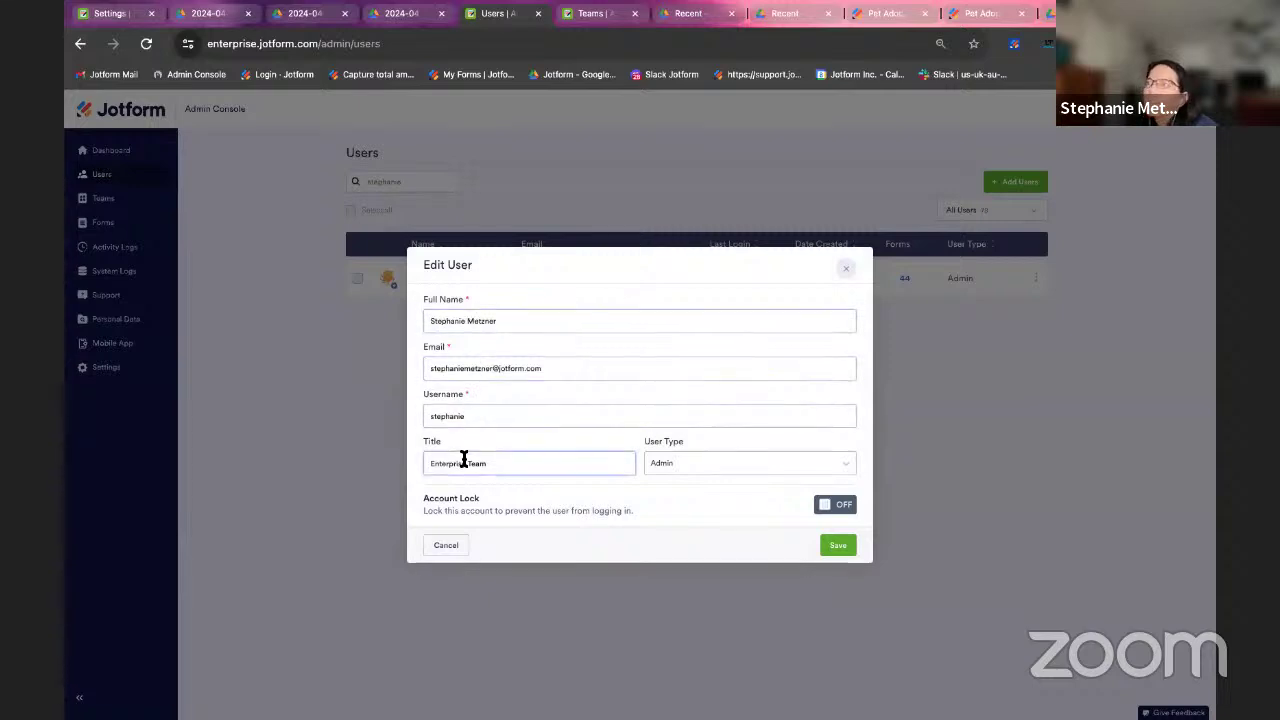
Step: Confirm the User Type stays Admin and close the user details without saving
left_click(672, 464)
left_click(686, 457)
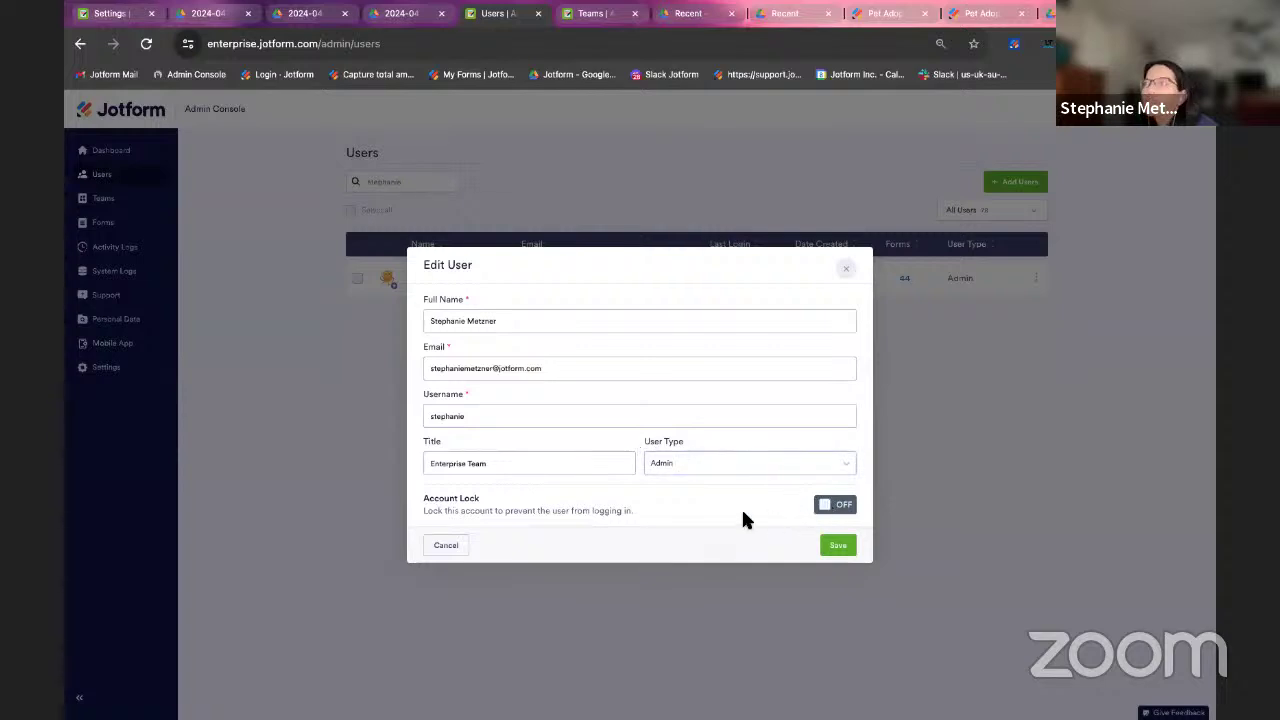
left_click(846, 271)
left_click(1036, 280)
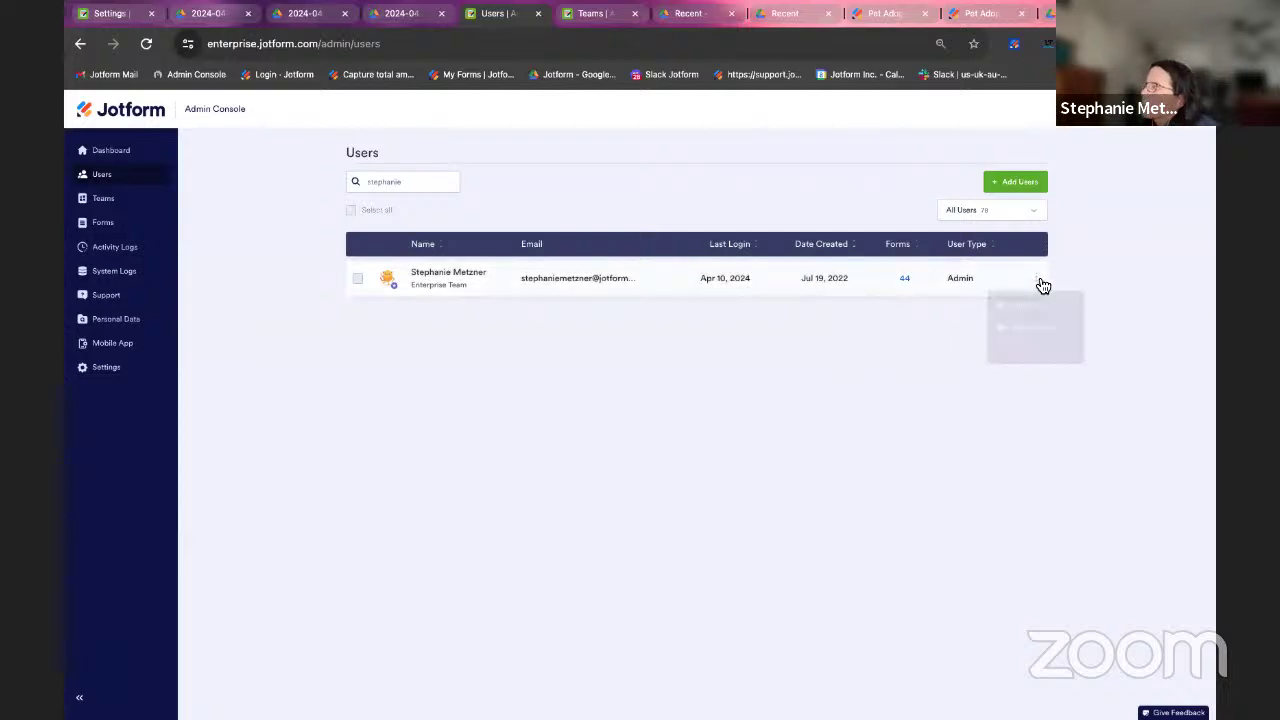
left_click(965, 319)
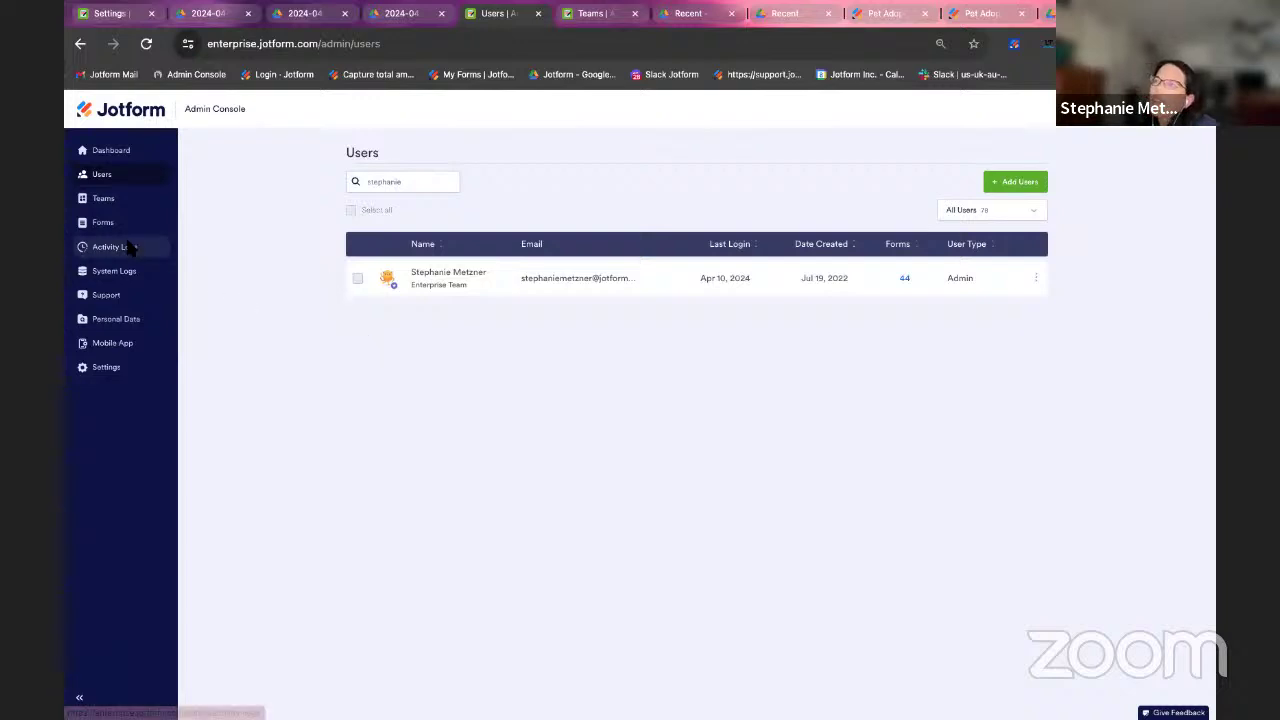
Step: Open the Teams list and view the School1 team's members via Manage Members, then close it
left_click(590, 14)
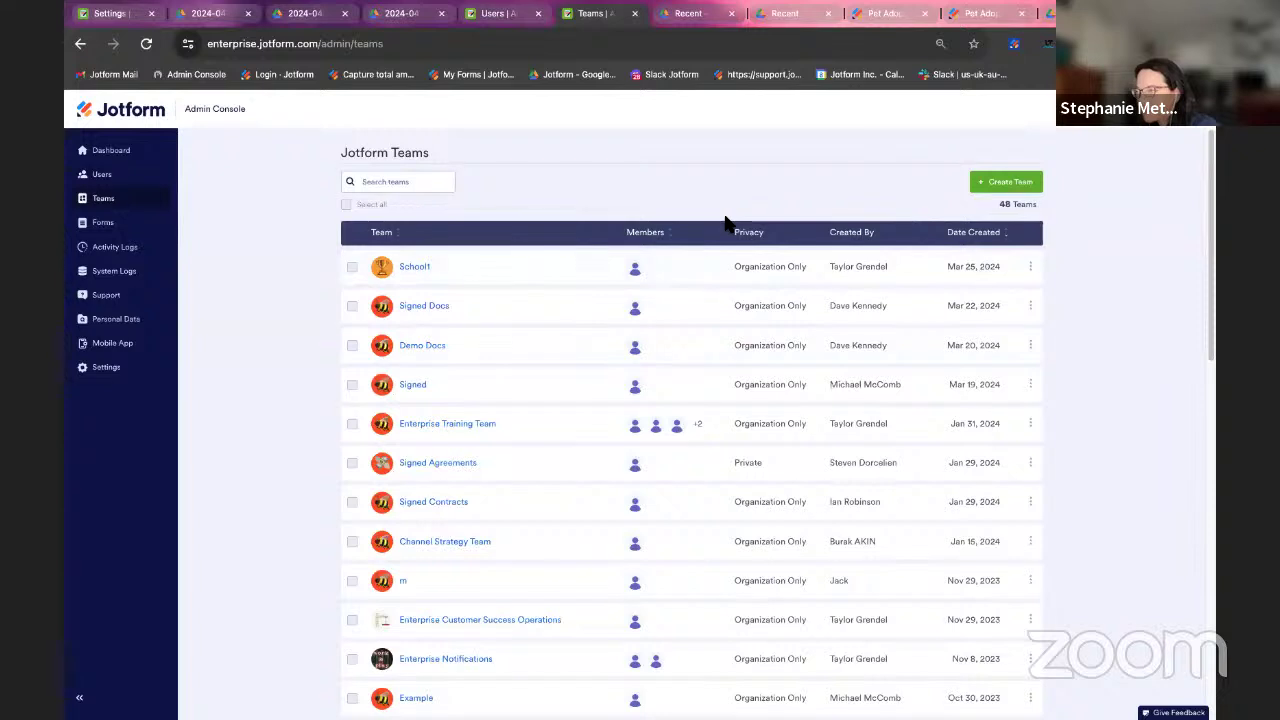
left_click(1029, 268)
left_click(1033, 318)
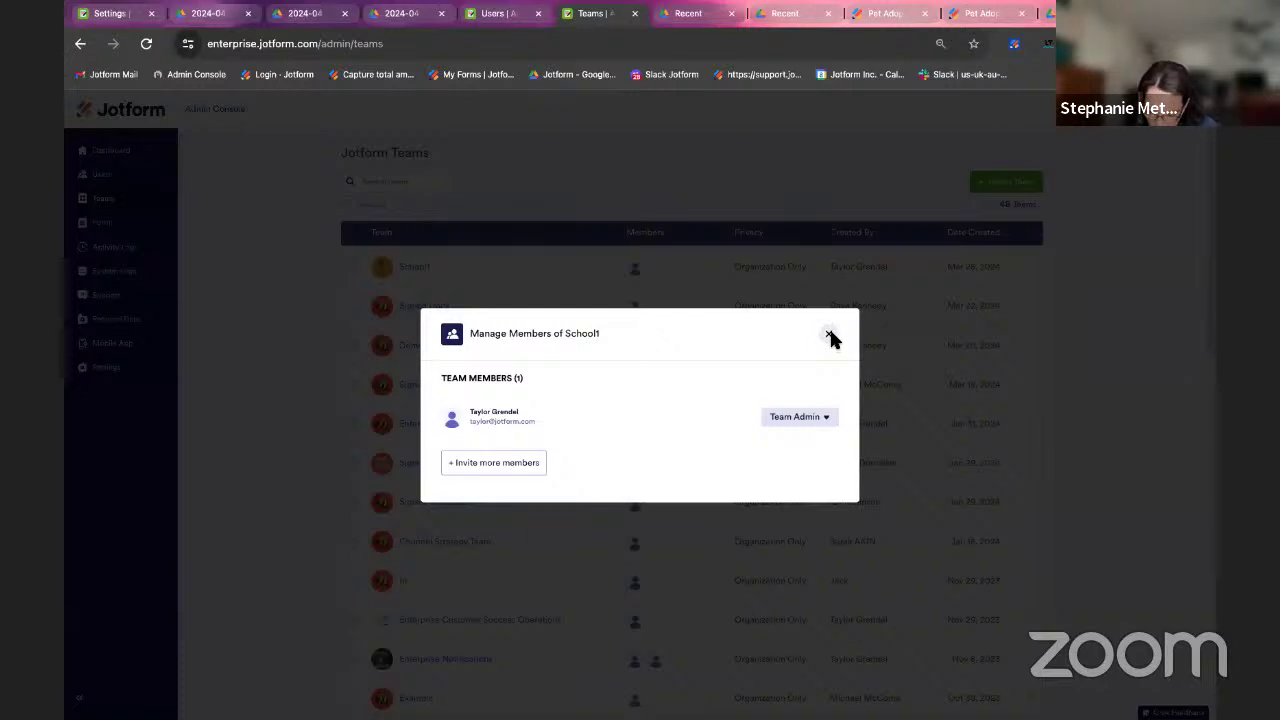
left_click(829, 336)
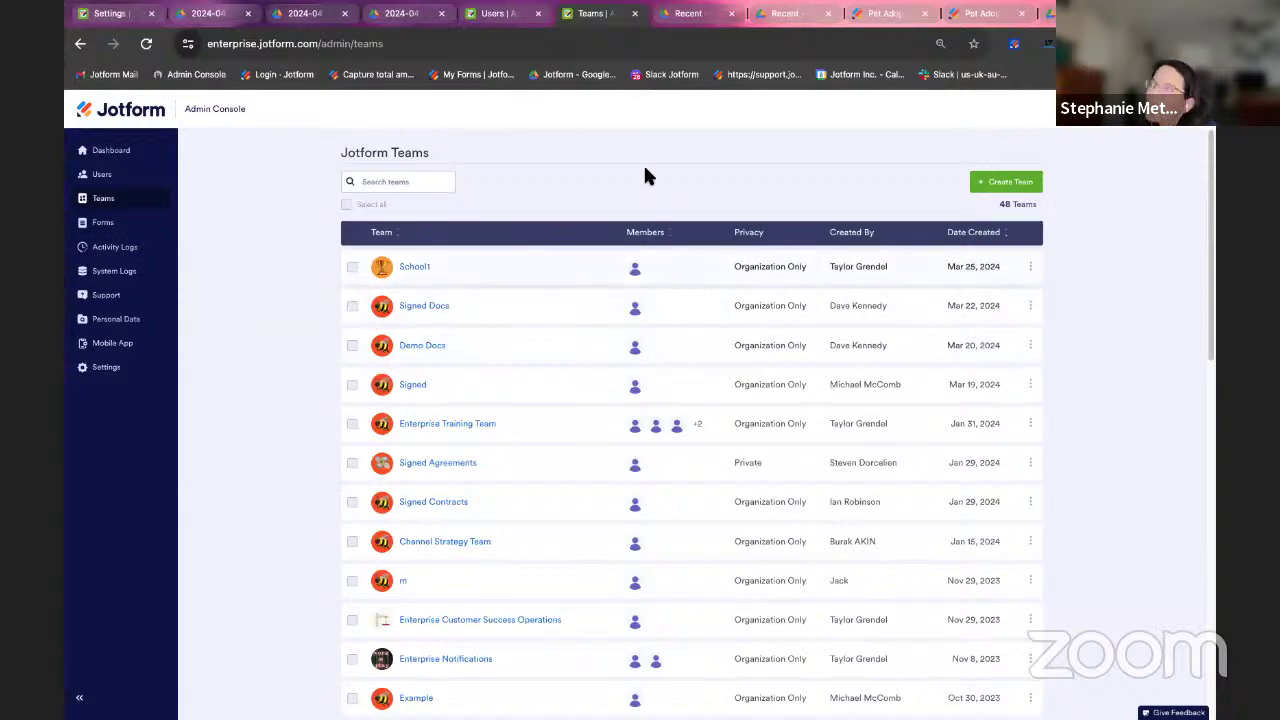
Step: Switch to the Pet Adoption Application Form builder in Firefox and open Publish > Quick Share > Assign Form
key("ctrl+Up")
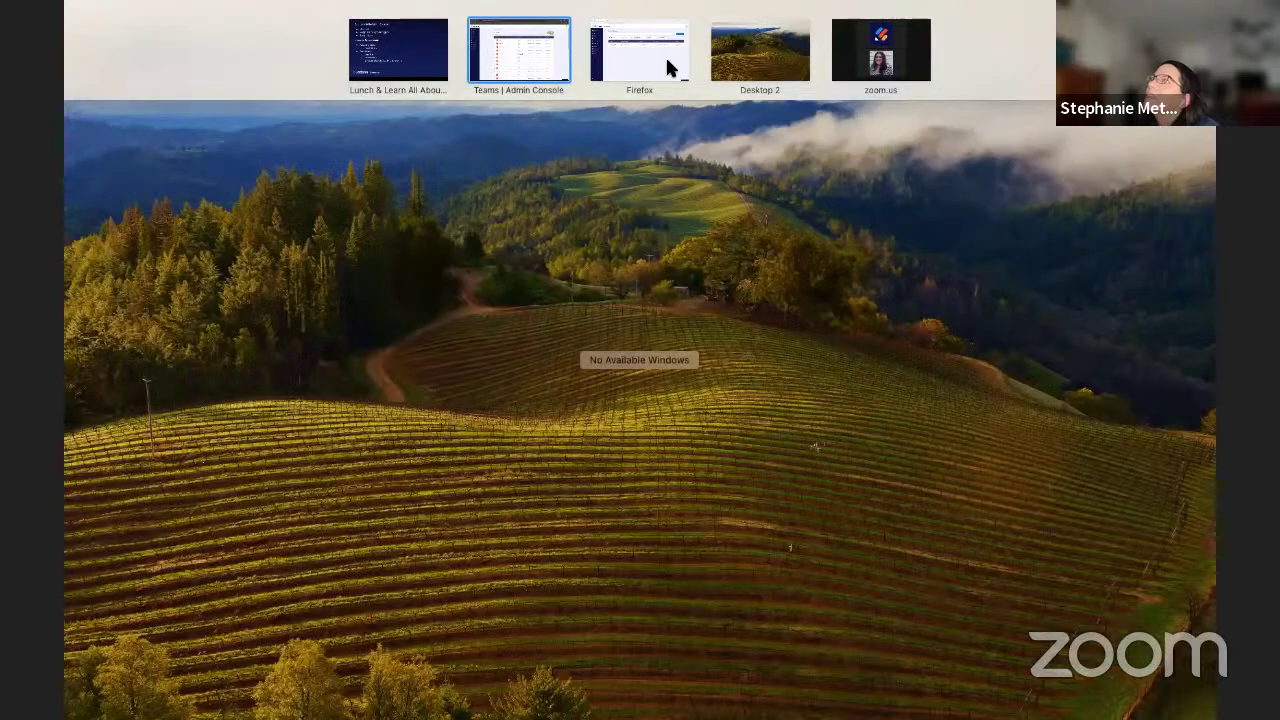
left_click(673, 58)
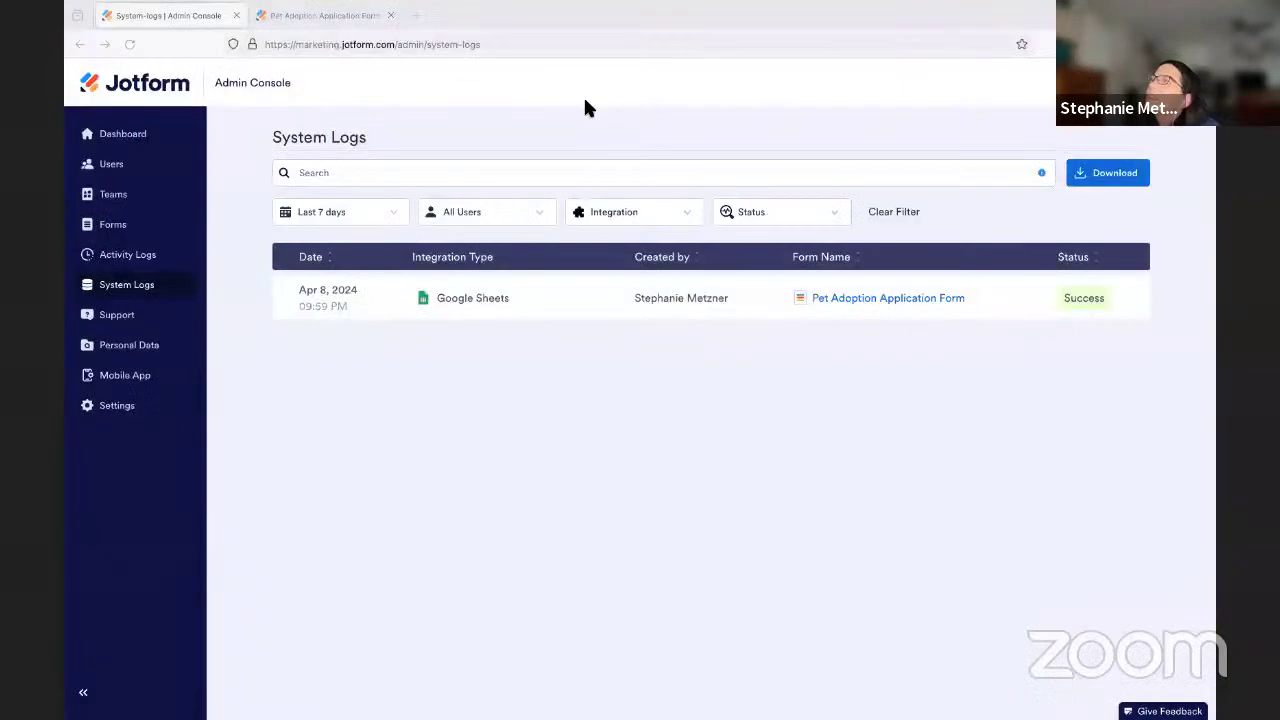
left_click(336, 16)
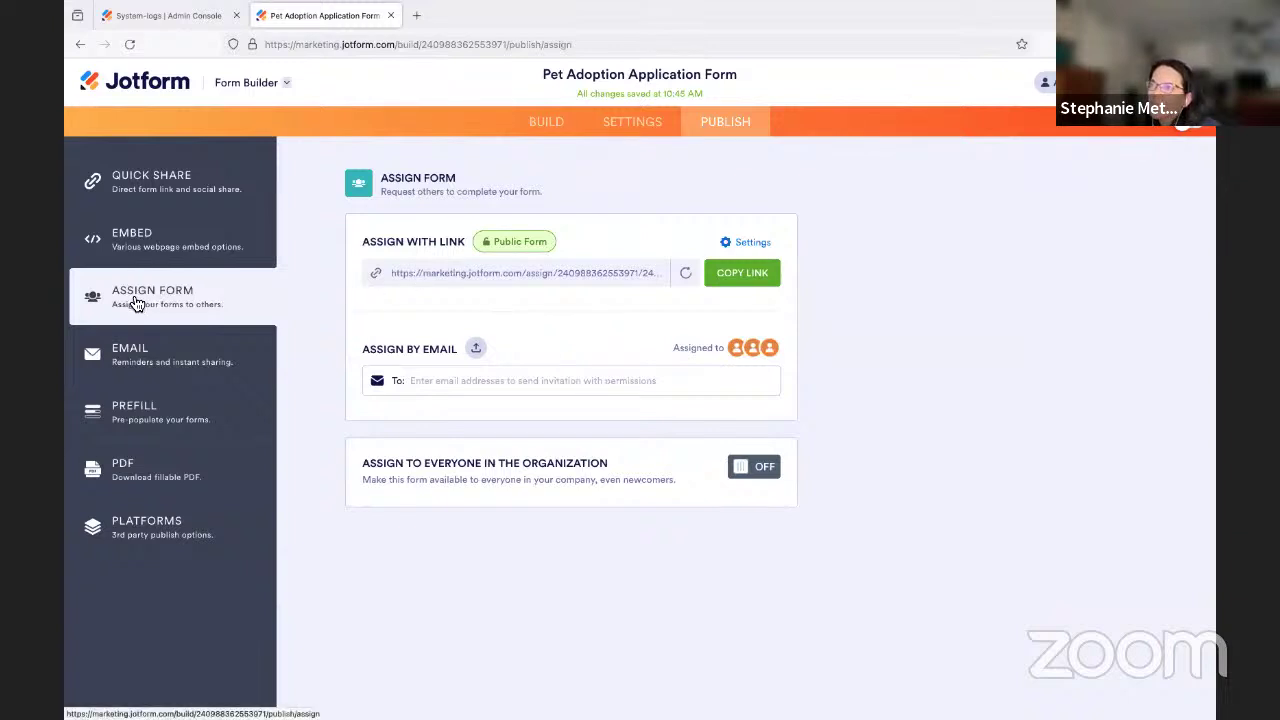
left_click(135, 180)
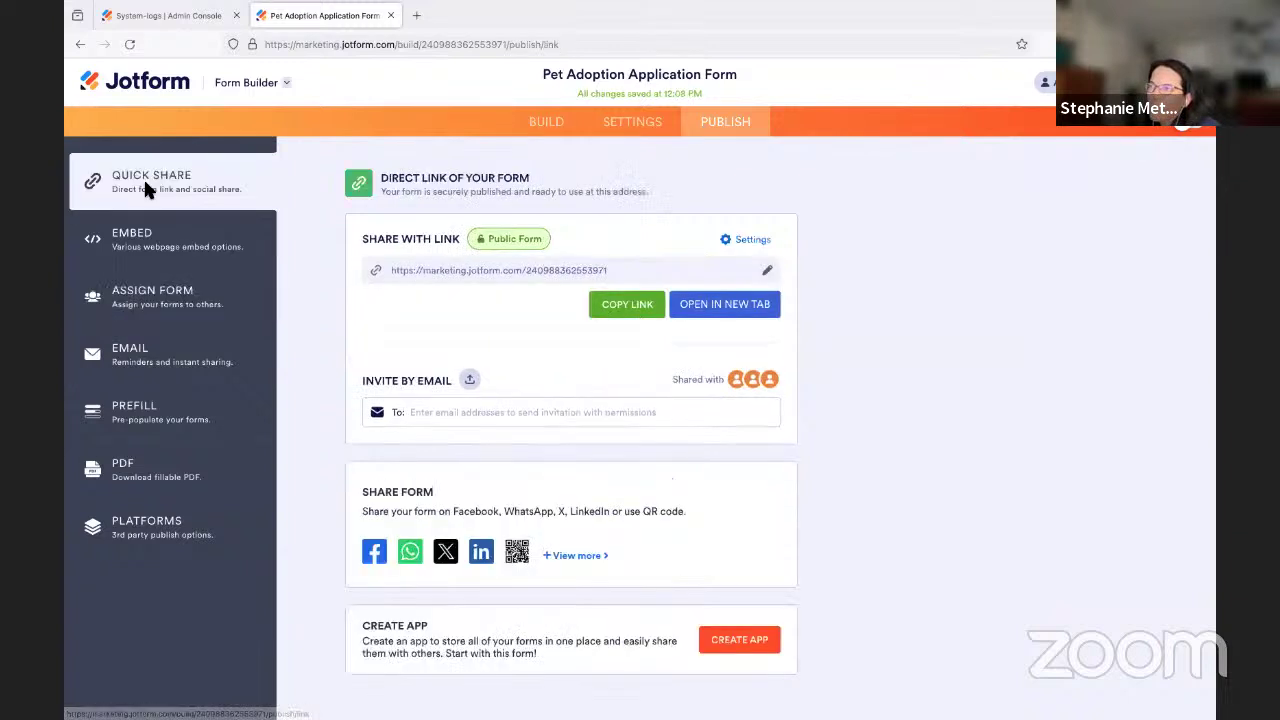
left_click(152, 300)
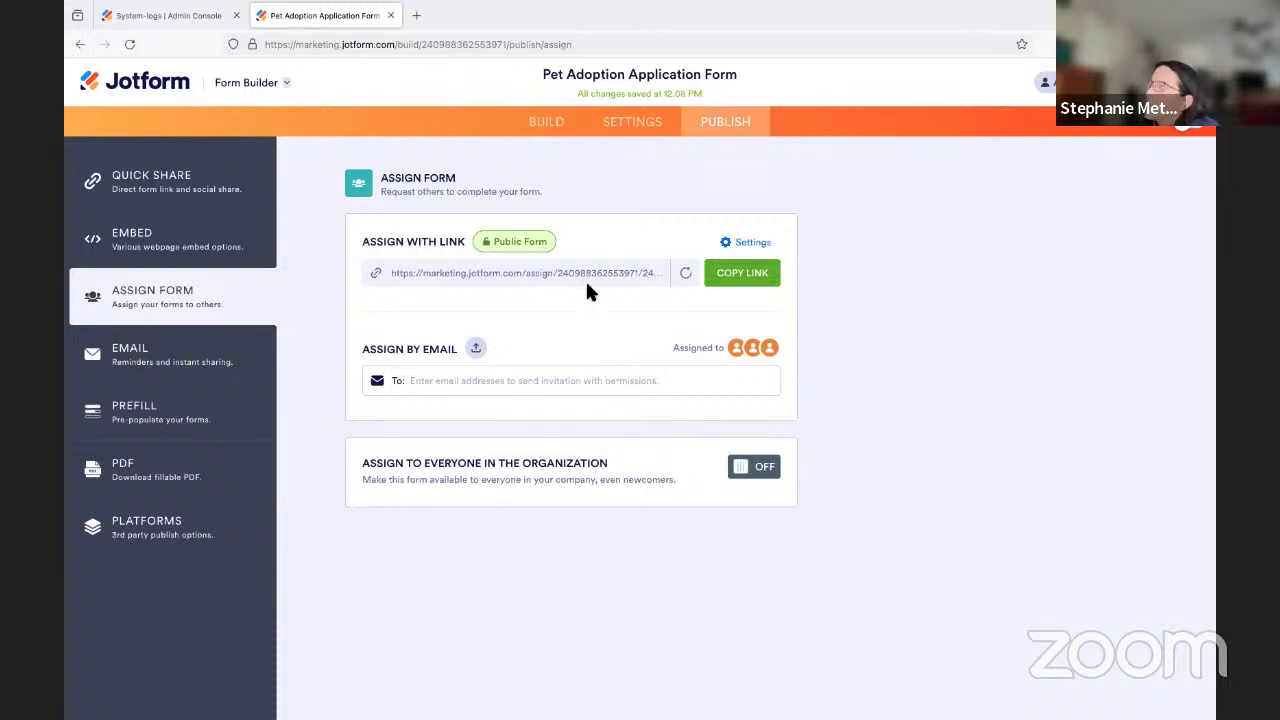
Step: Review the assign link's access and permission settings, then close them
left_click(752, 246)
scroll(713, 457, "down", 1)
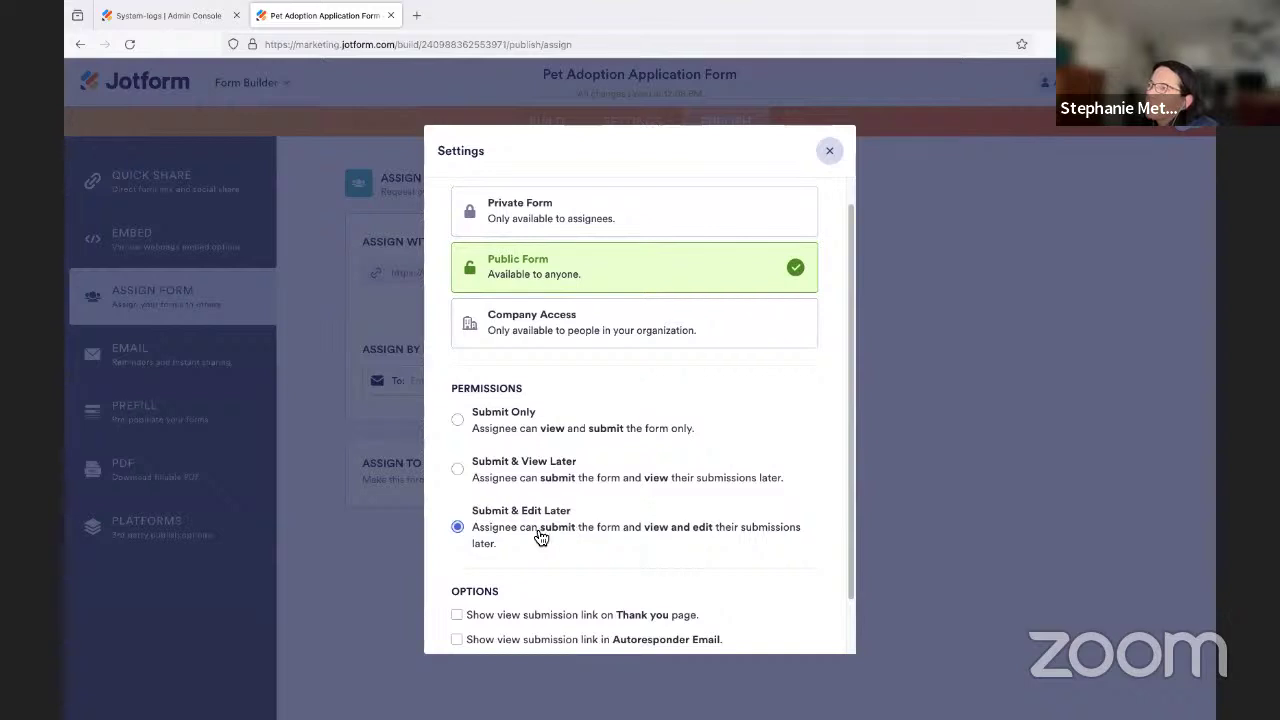
left_click(828, 150)
Step: Check the first shared user's permission and action options unchanged, then close the 'Shared with 3 users' list
left_click(757, 357)
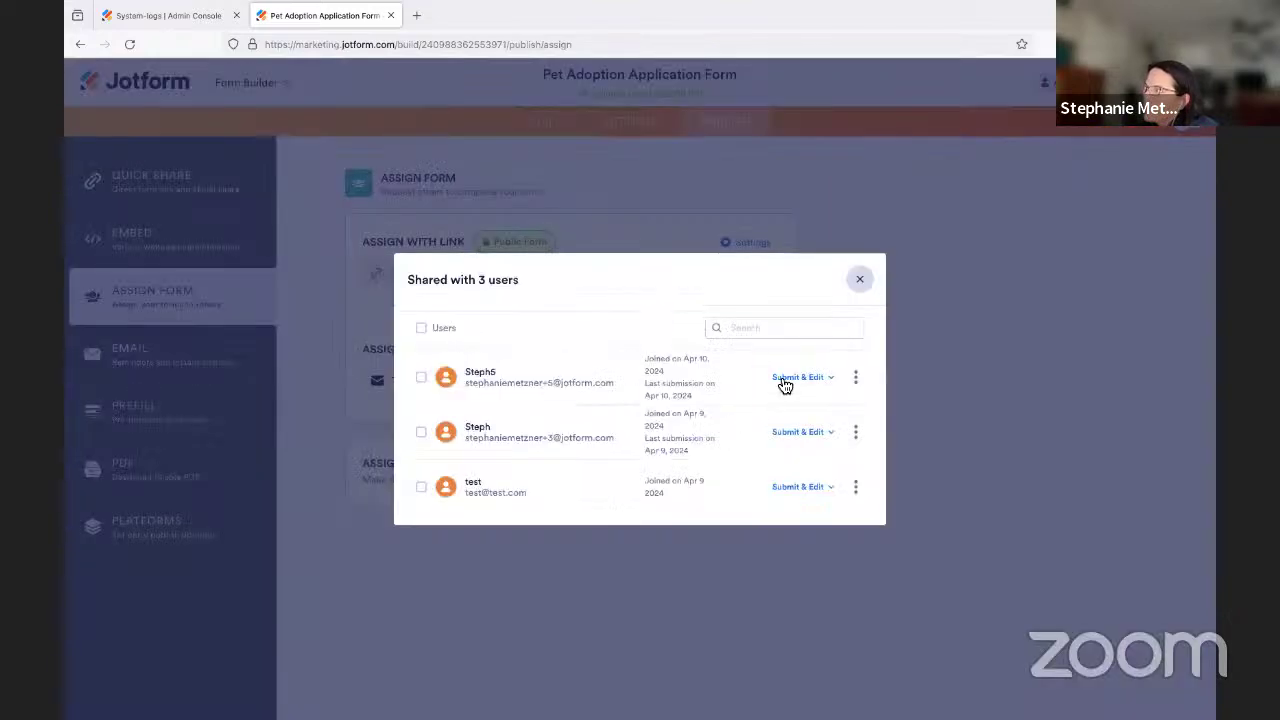
left_click(786, 378)
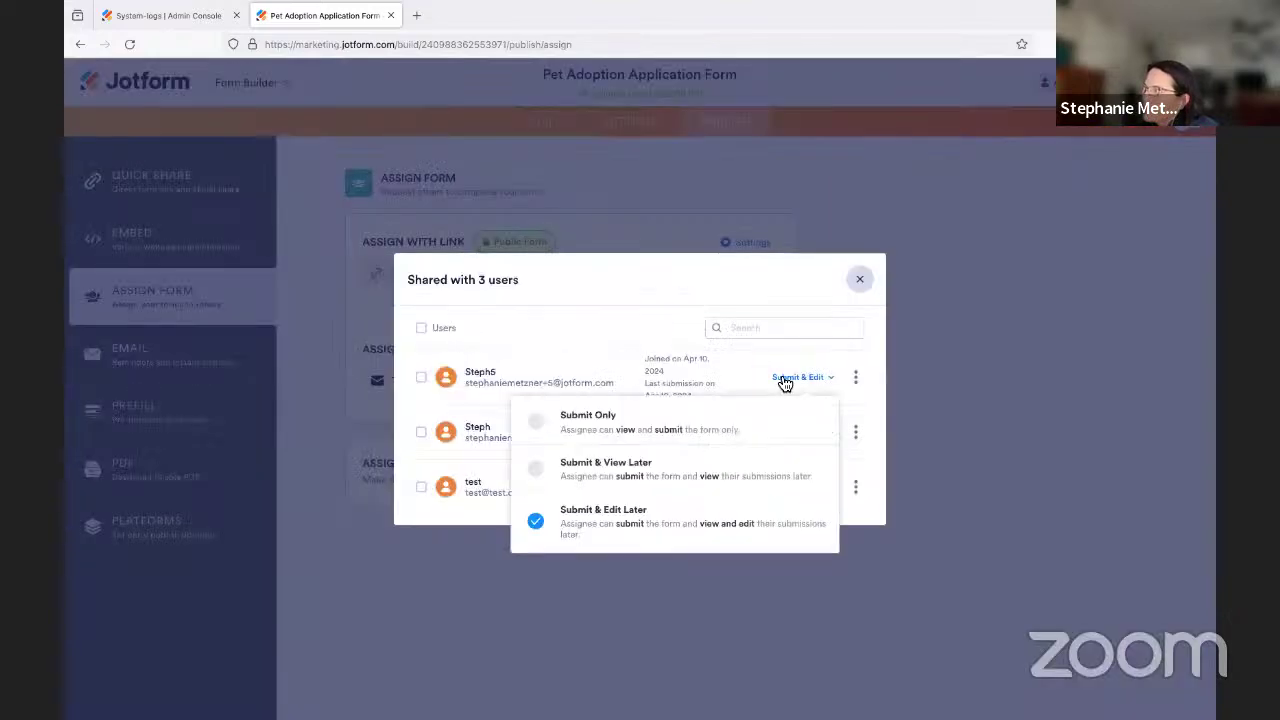
left_click(625, 309)
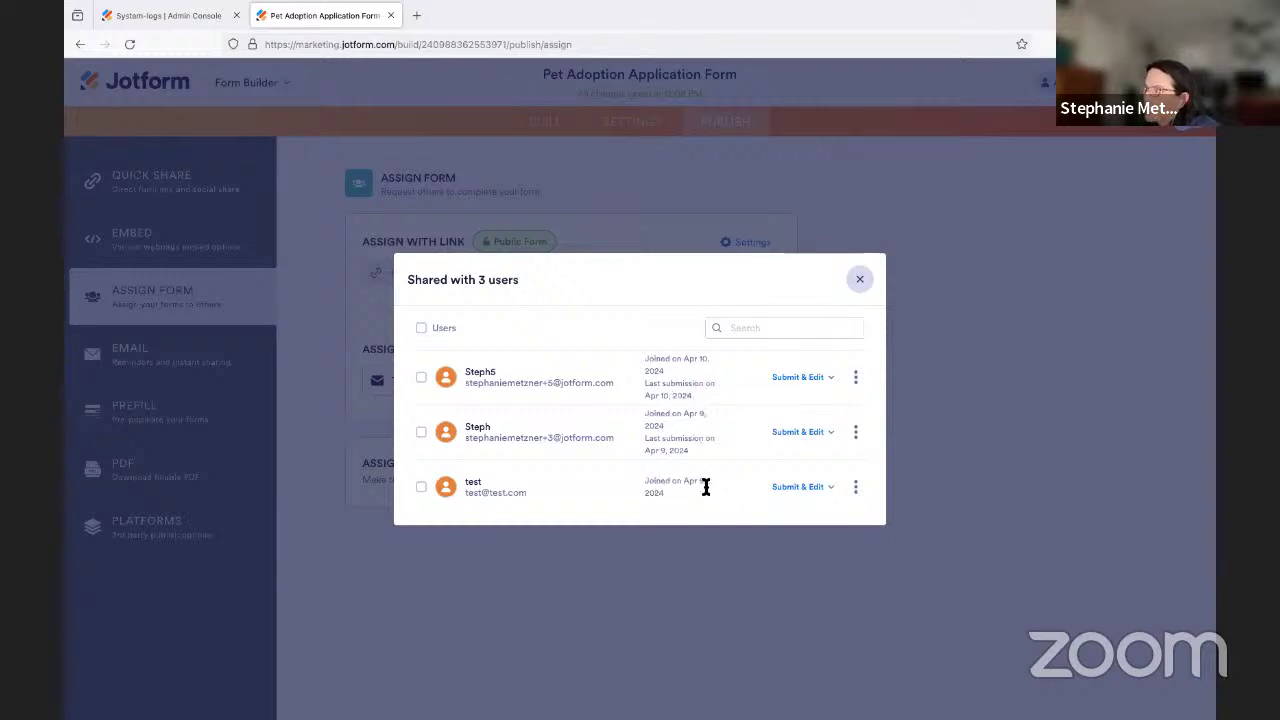
left_click(856, 378)
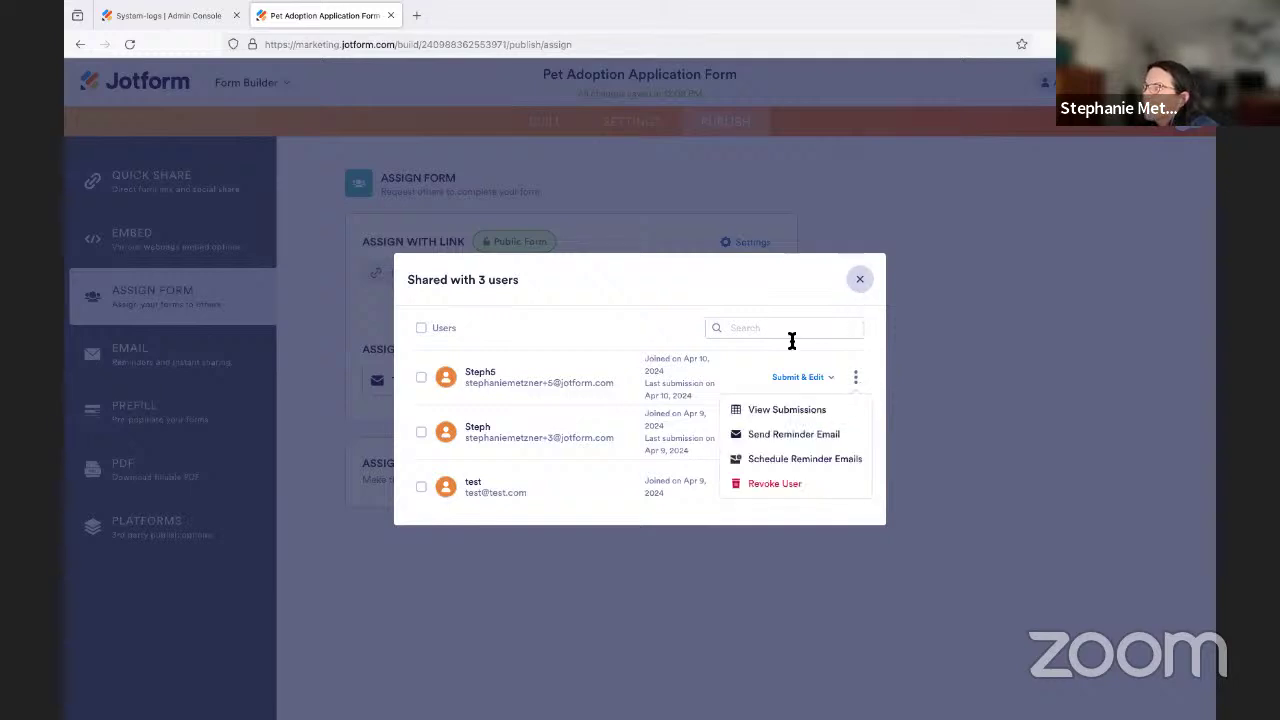
left_click(757, 286)
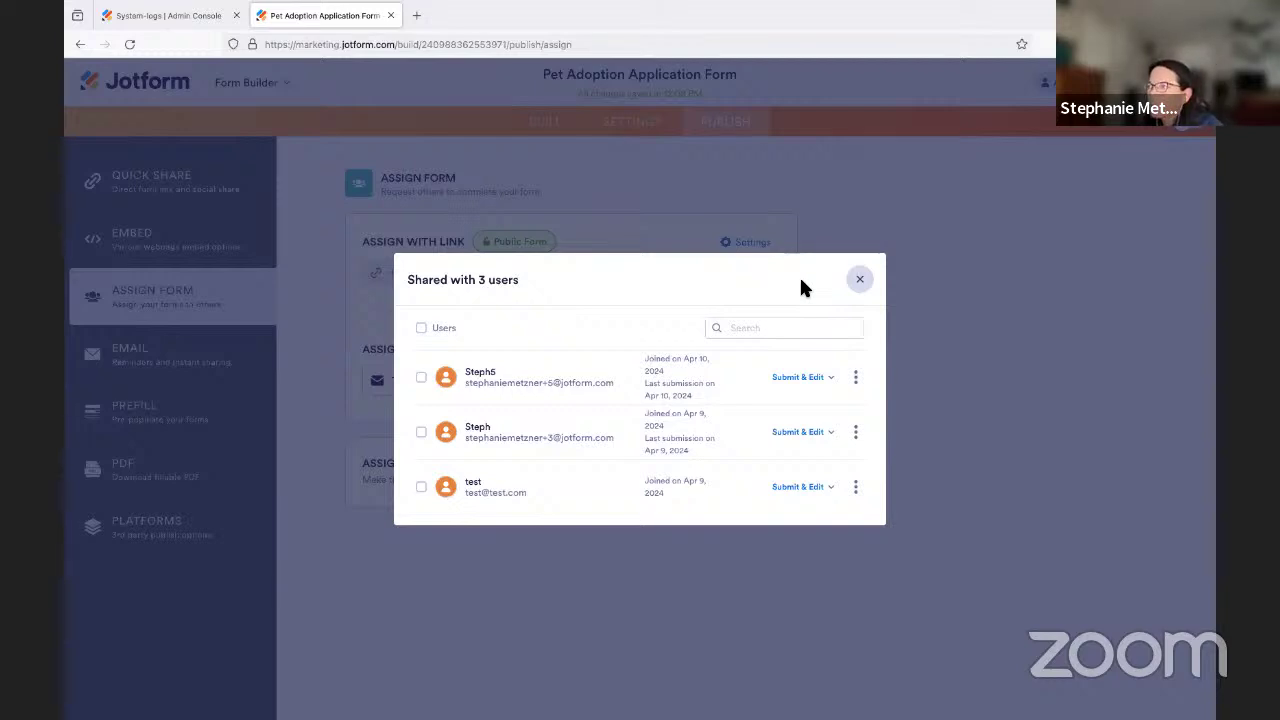
left_click(859, 279)
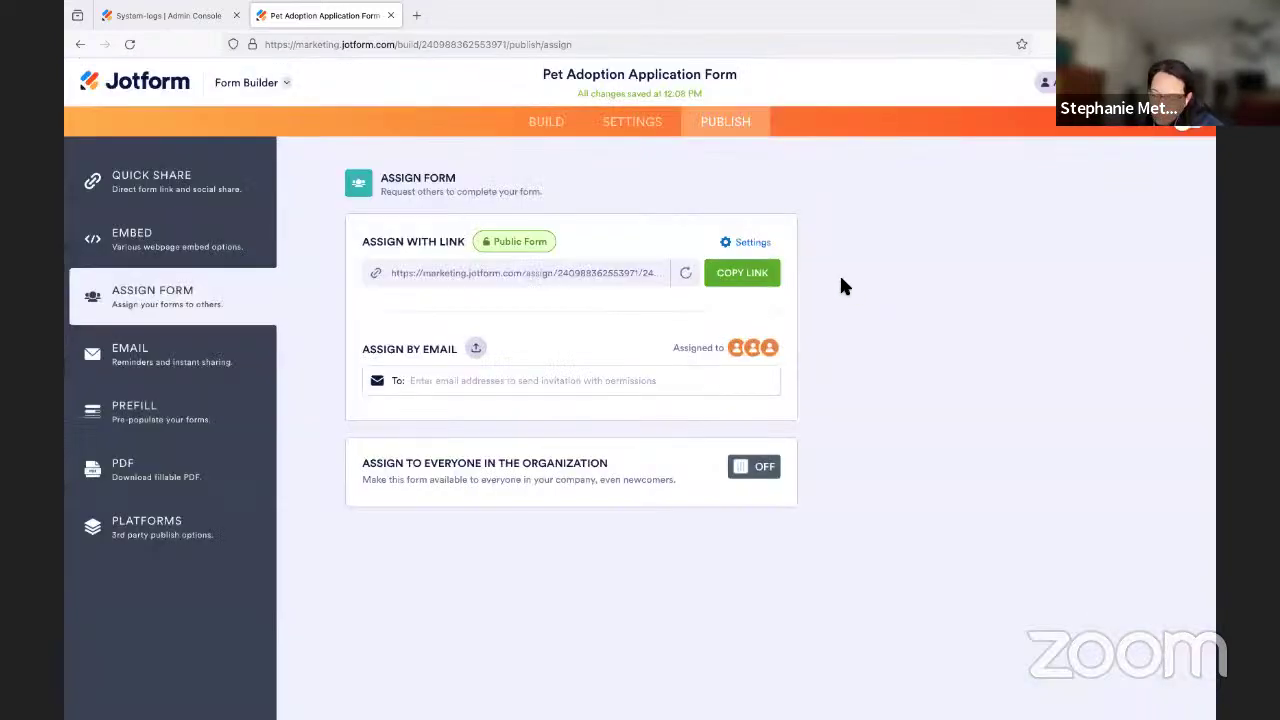
Step: Switch to Firefox's Google Drive tab showing the Pet Adoption form invitation email screenshot
key("ctrl+Up")
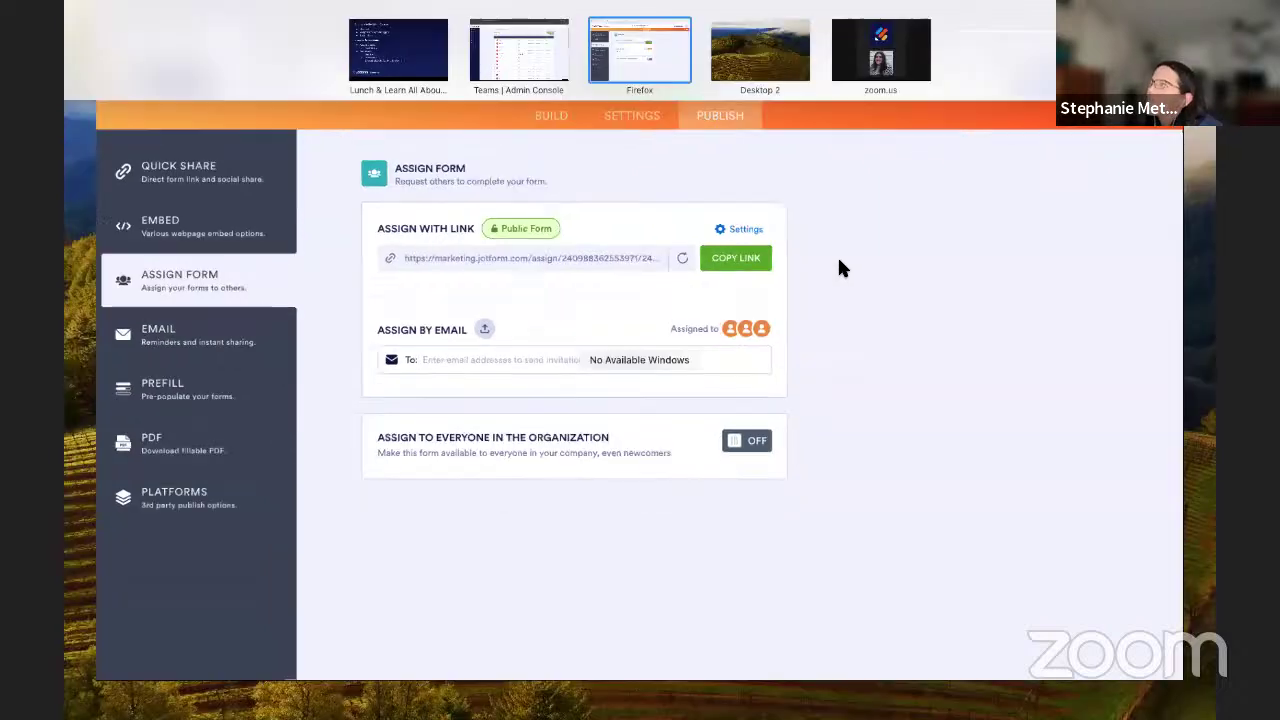
left_click(608, 65)
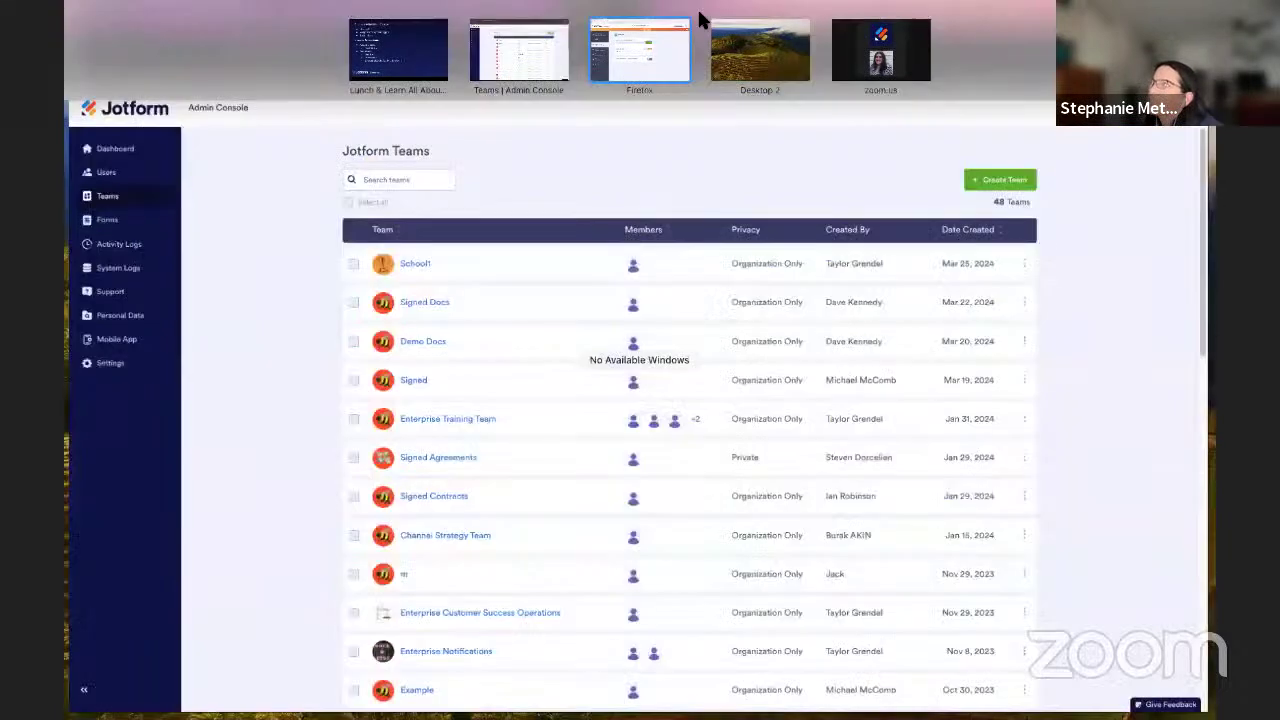
left_click(712, 13)
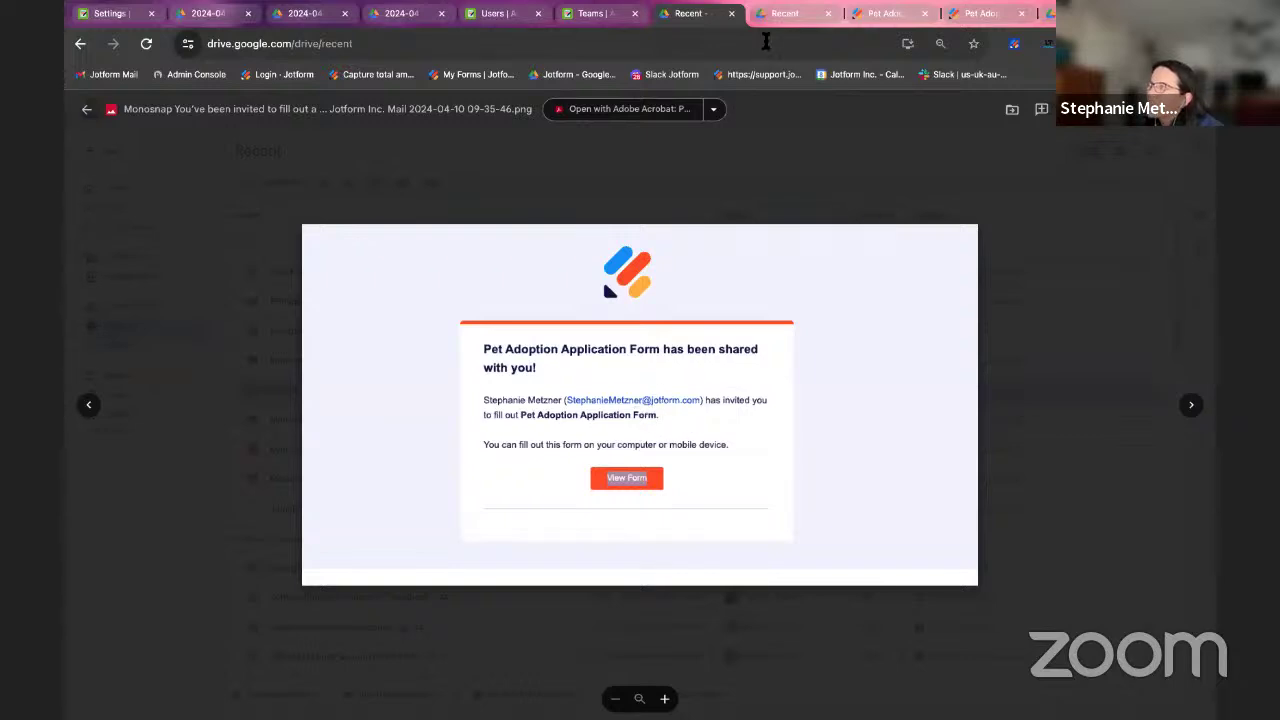
Step: Show the guest's sign-up page screenshot, then the filled Pet Adoption Application Form
left_click(780, 14)
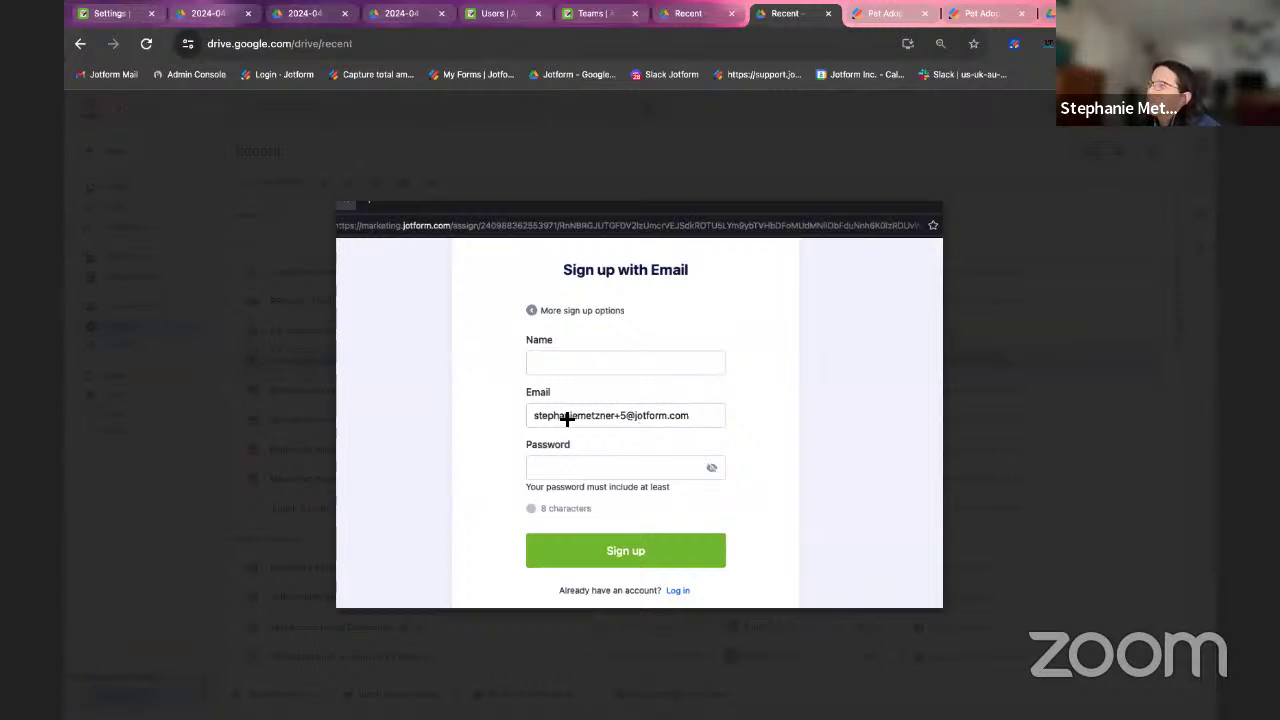
left_click(873, 14)
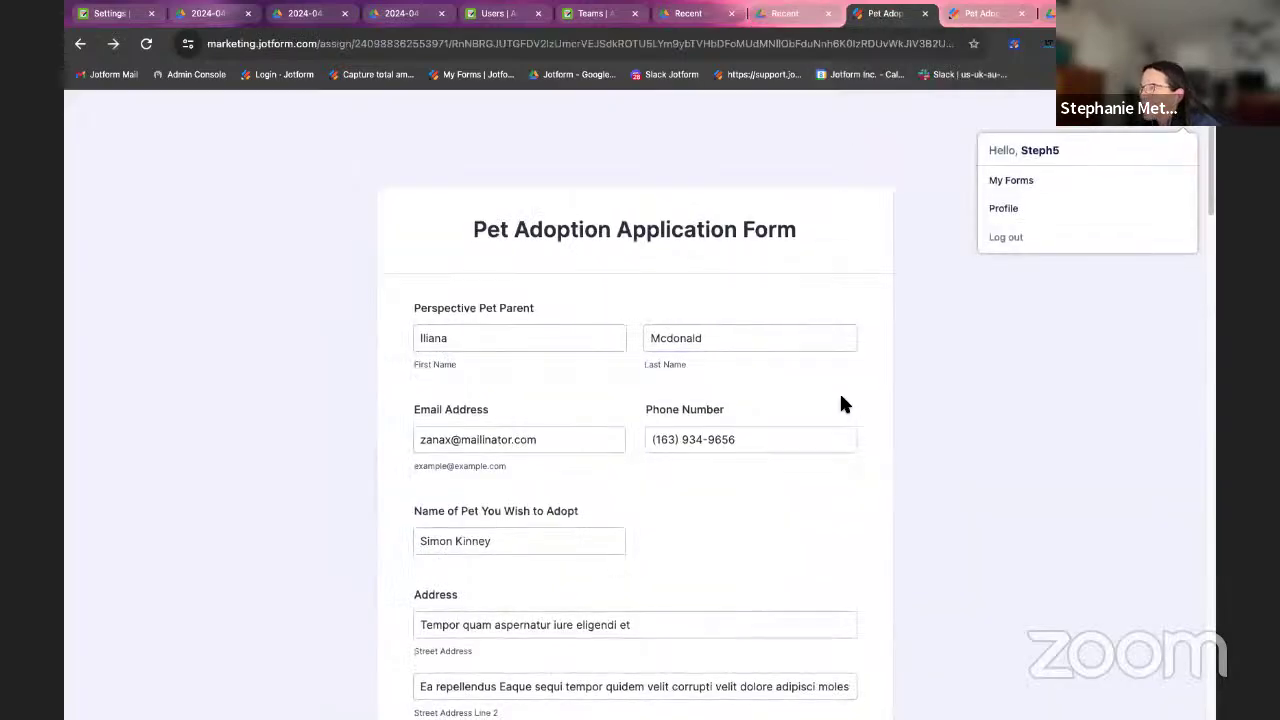
scroll(839, 404, "down", 10)
scroll(839, 404, "up", 10)
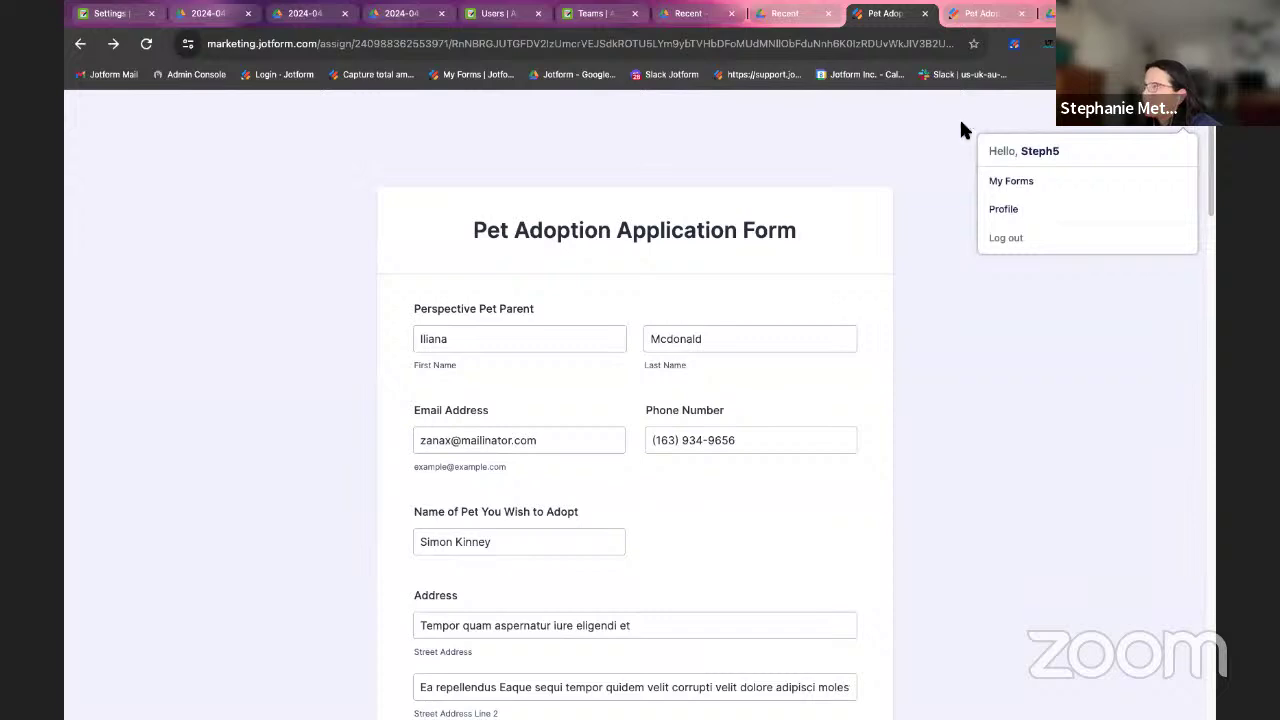
Step: Open the guest's Sentbox submission for editing, then preview the Jotform mobile app recording
left_click(968, 14)
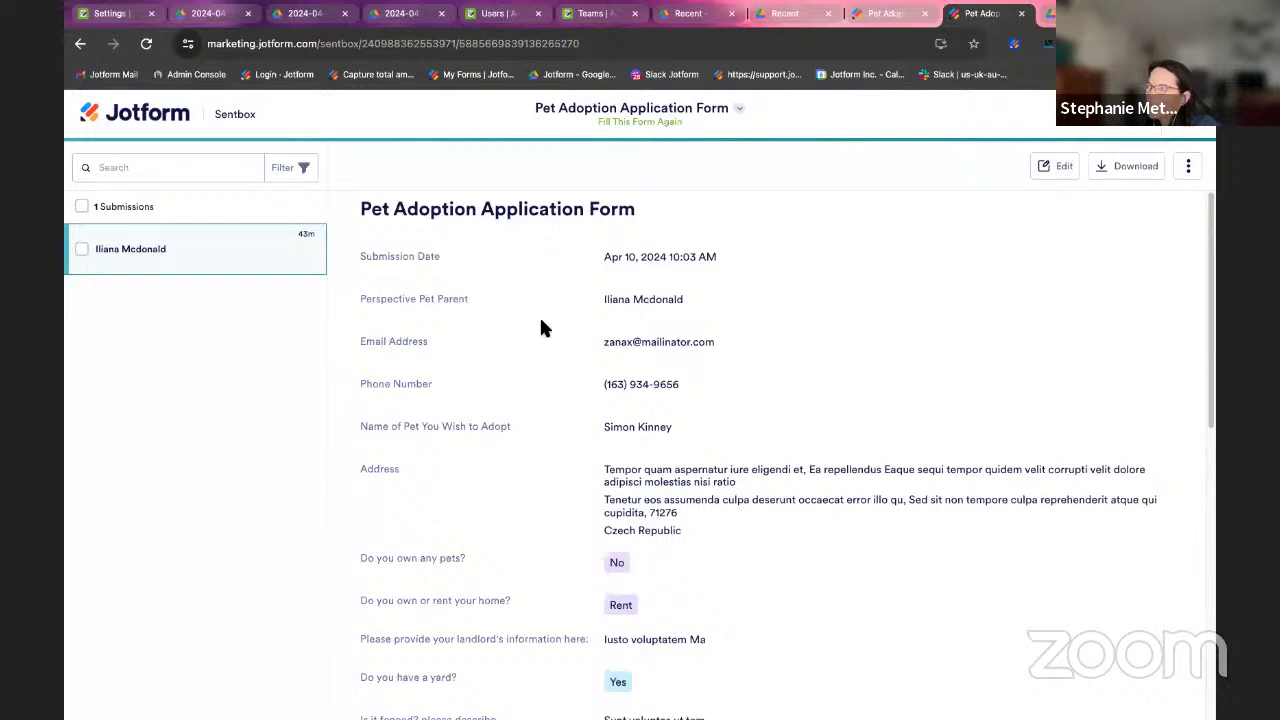
left_click(1056, 168)
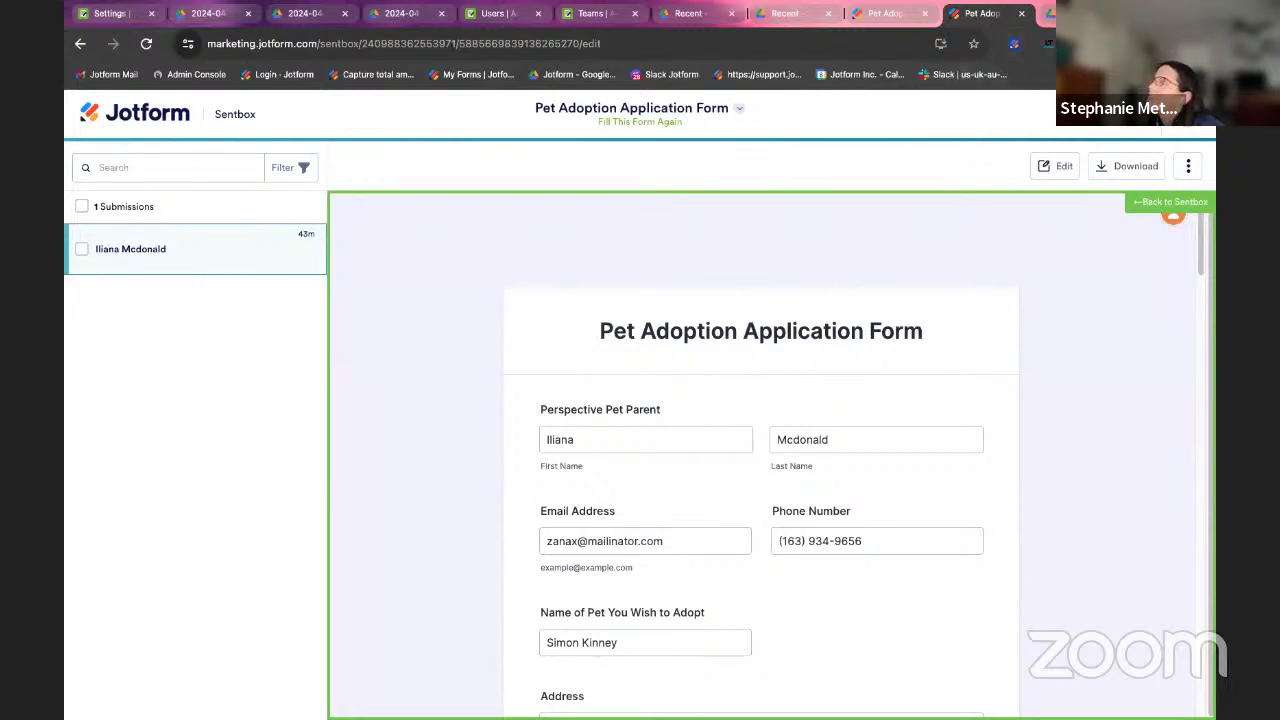
left_click(1050, 13)
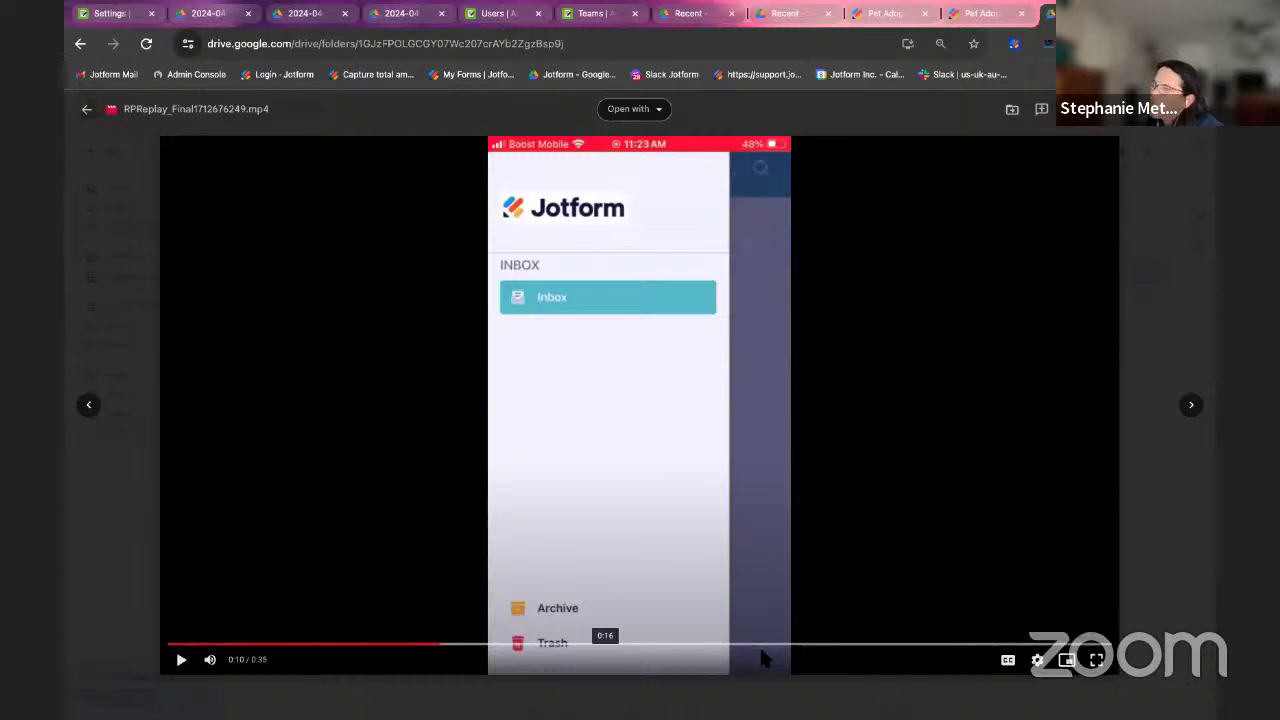
Step: Rewind the mobile app recording and play it full screen to its 0:35 end
left_click_drag(442, 646, 171, 648)
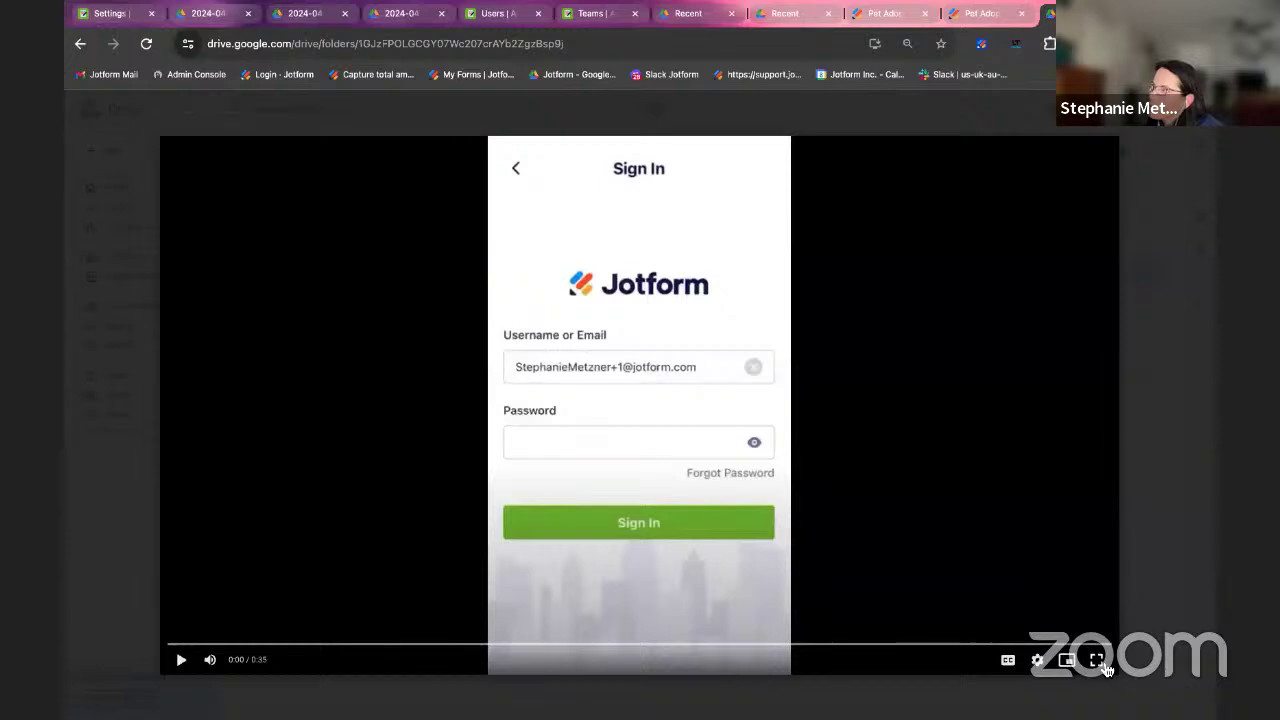
left_click(1105, 665)
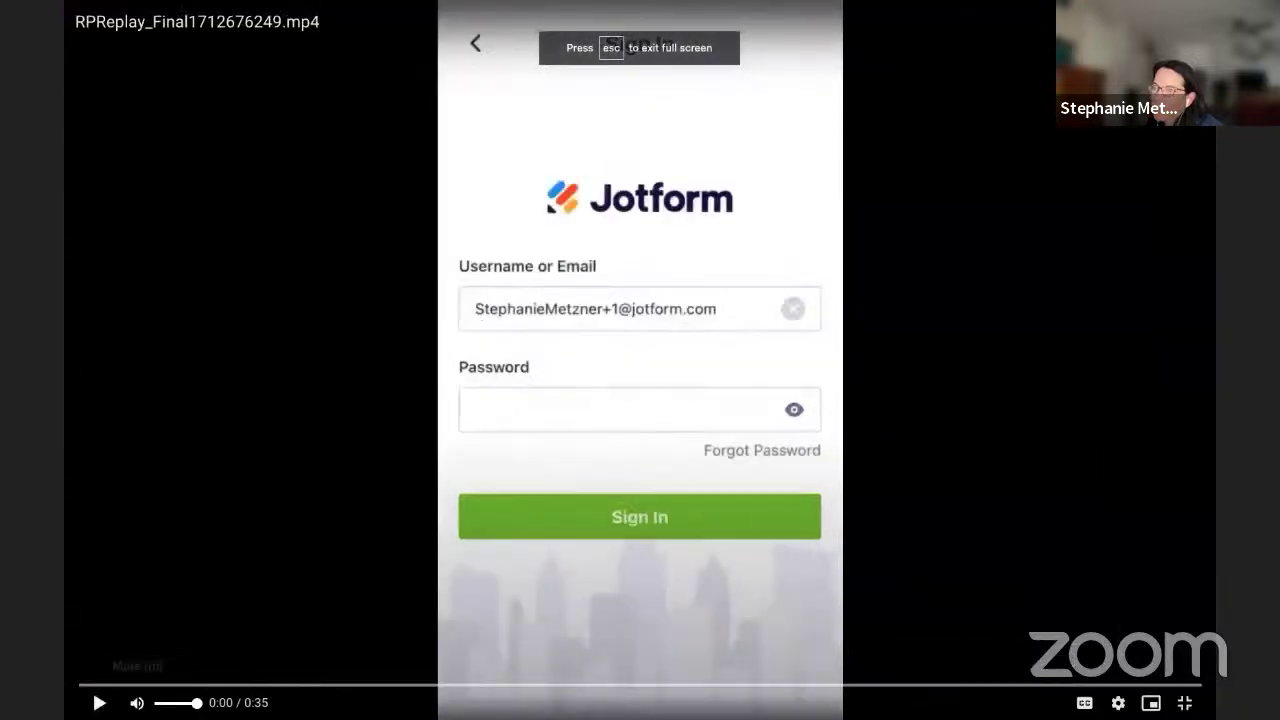
key("space")
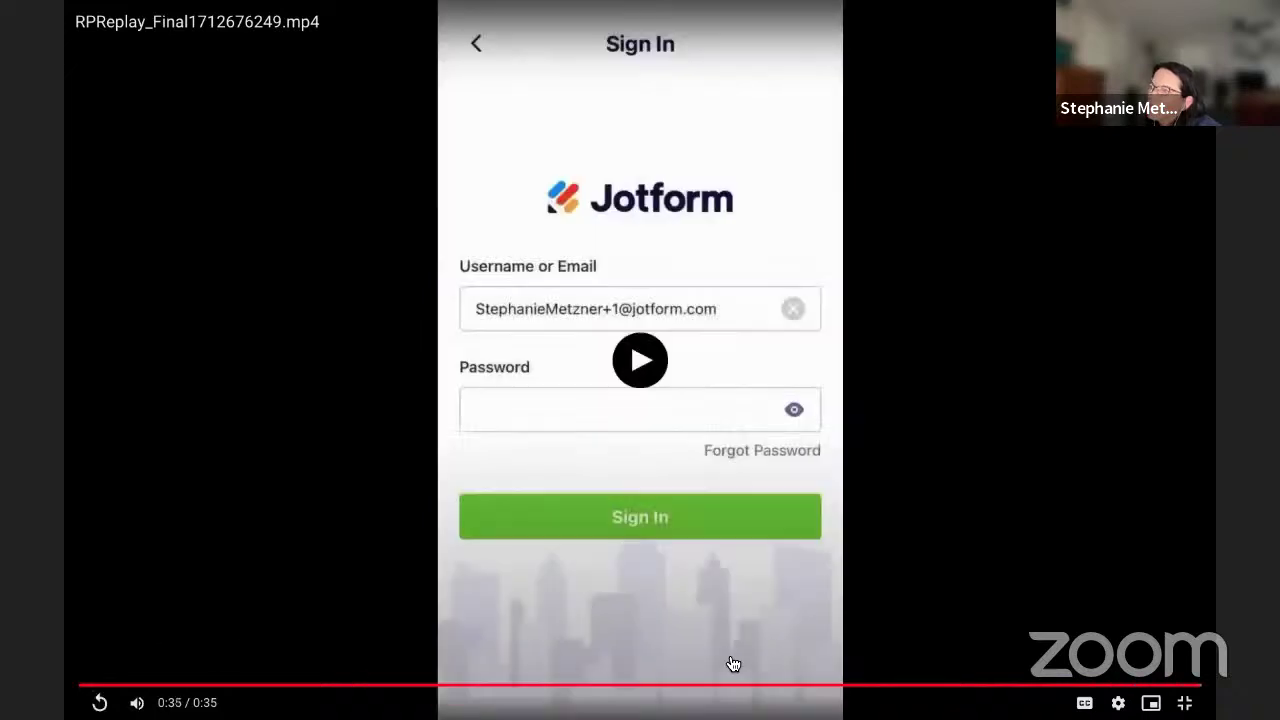
key("Escape")
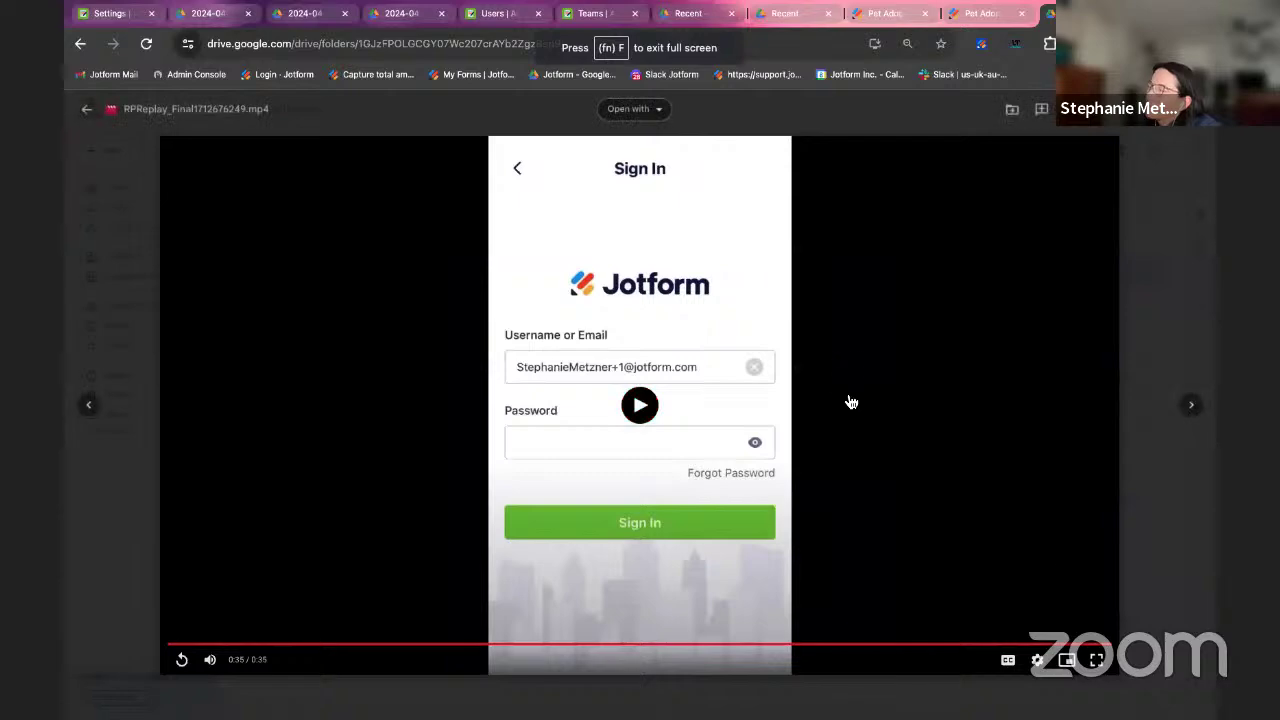
Step: Open Mission Control with Ctrl+Up to view the open desktop spaces
key("ctrl+Up")
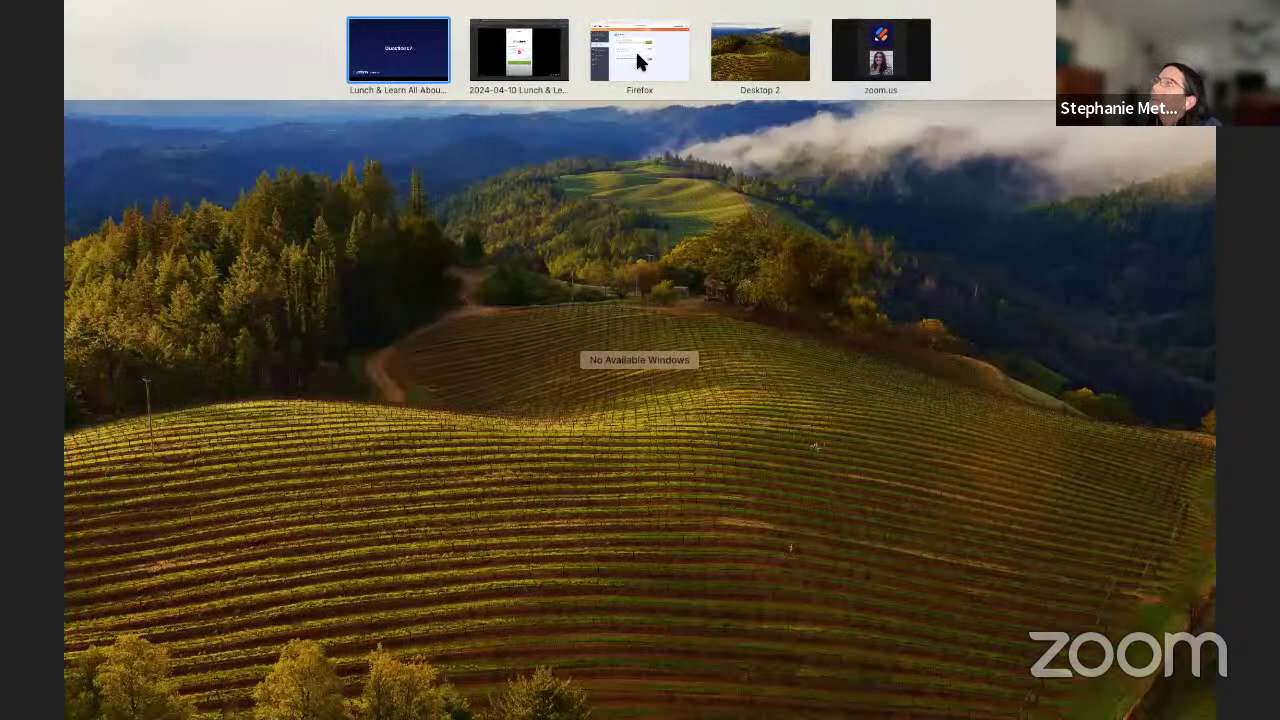
Step: Return to the browser, step back through the tabs to the invitation email screenshot, and open Mission Control
left_click(635, 49)
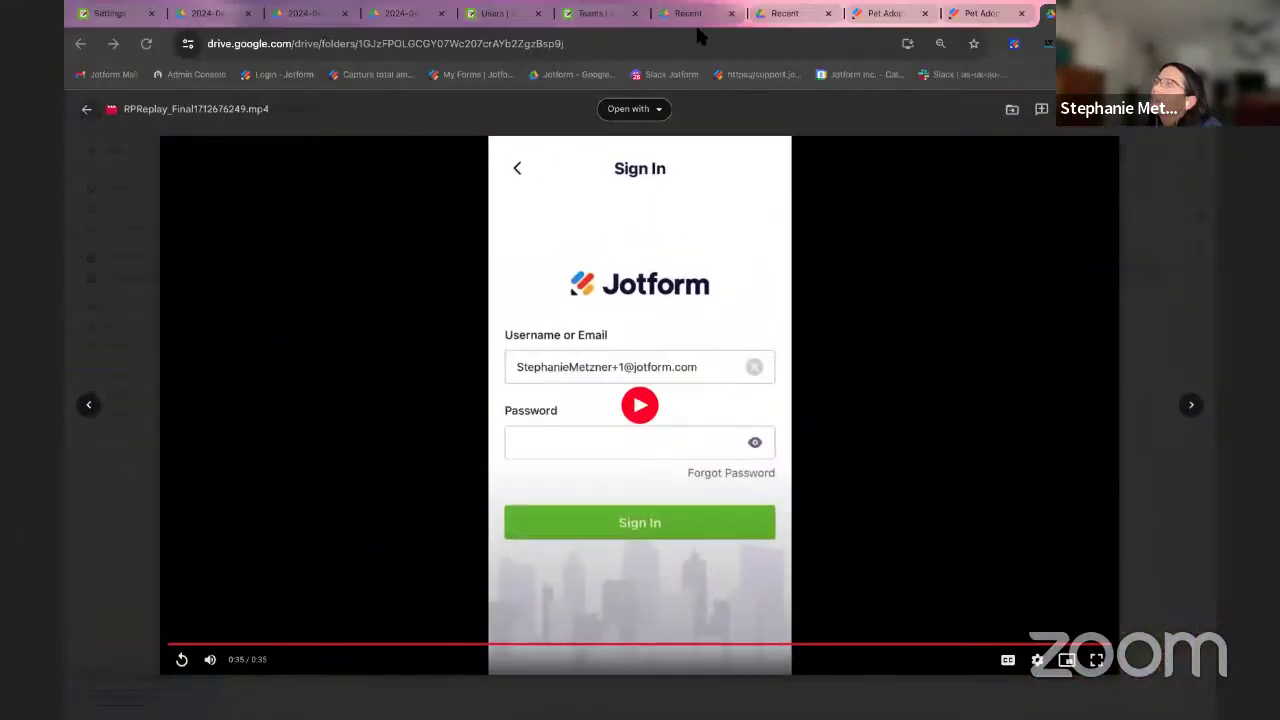
left_click(785, 13)
left_click(885, 13)
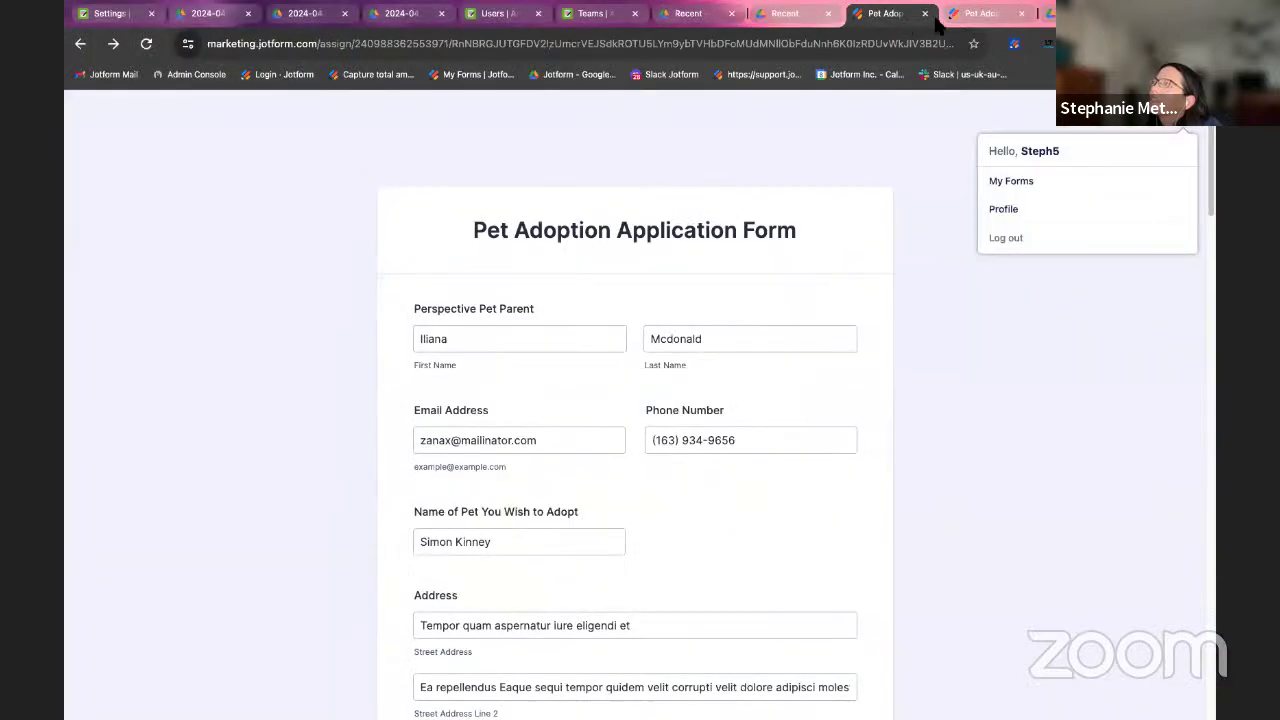
left_click(811, 22)
left_click(705, 22)
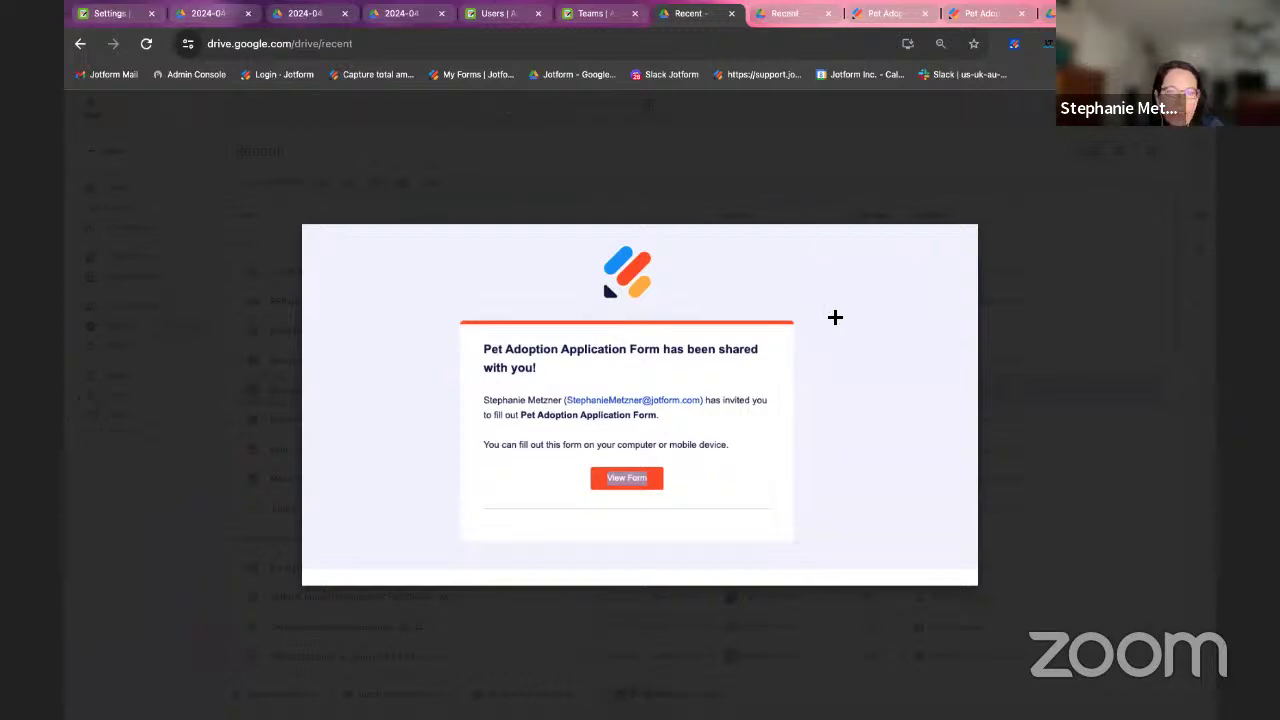
key("ctrl+Up")
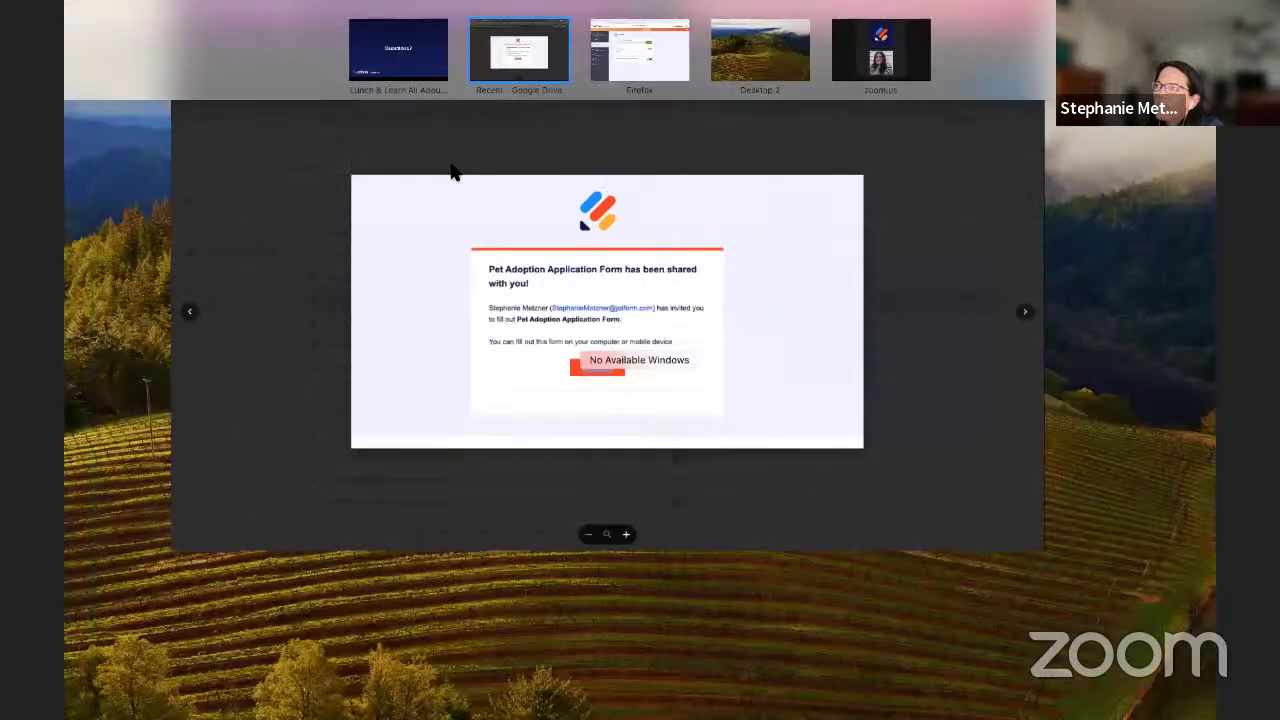
Step: Switch to the Lunch & Learn space to show the closing Questions? slide
left_click(395, 52)
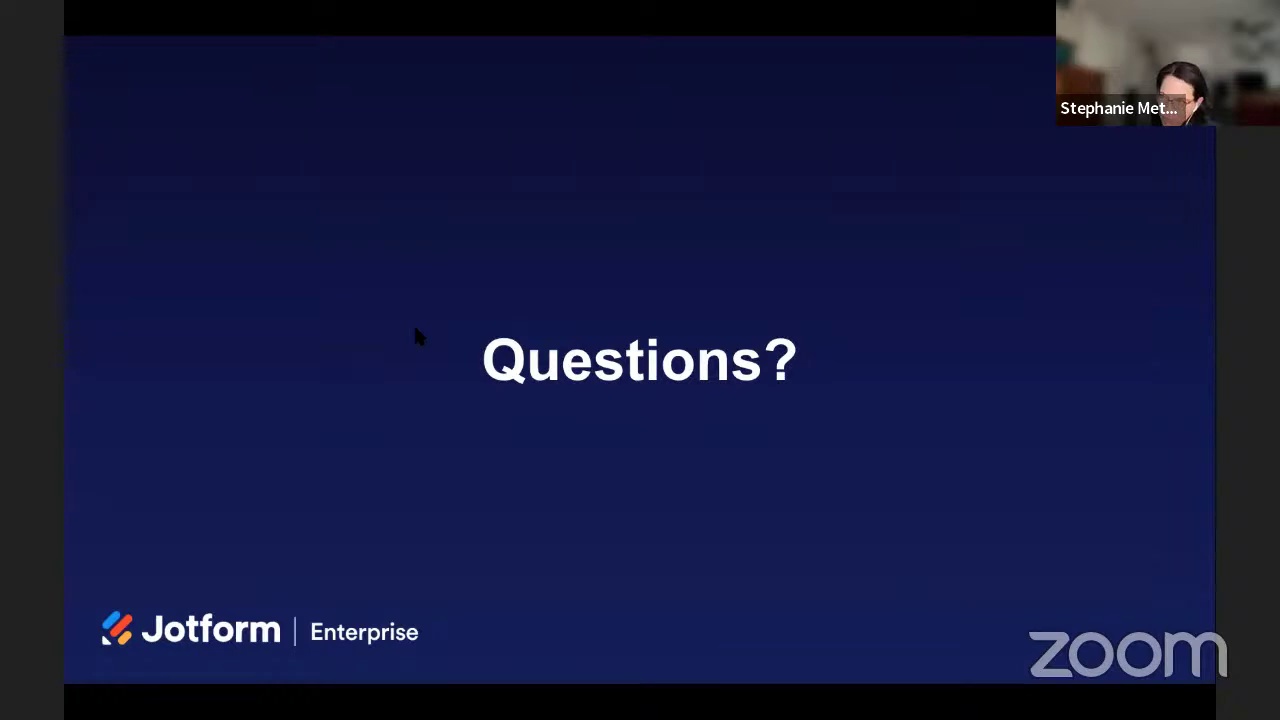
key("Right")
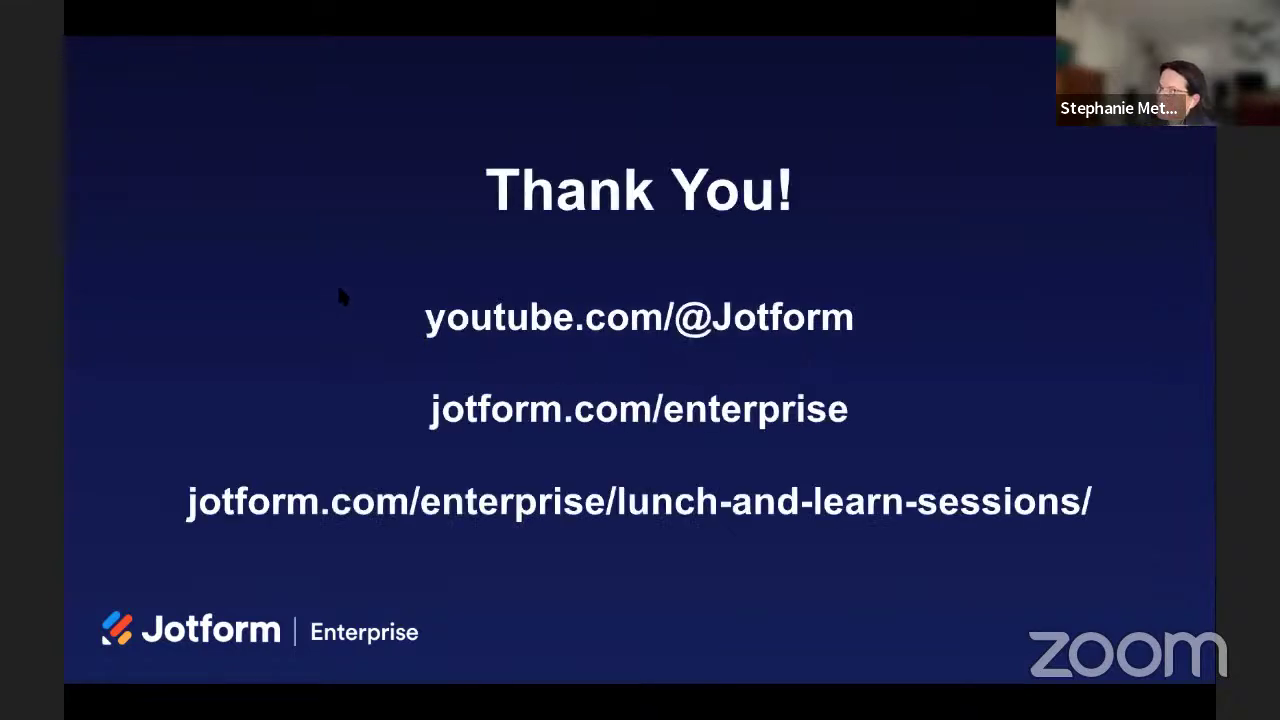